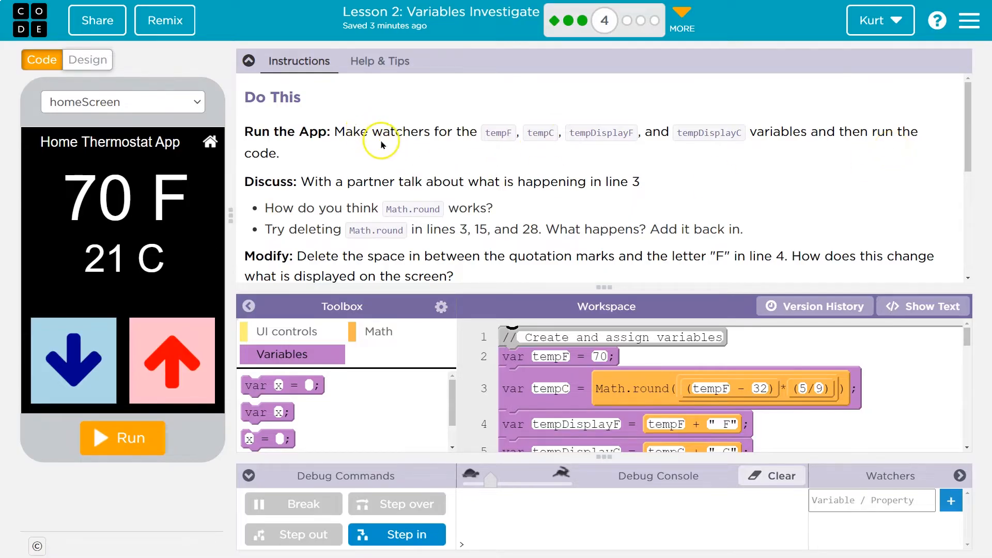
Add watchers for tempF, tempC, tempDisplayF and tempDisplayC in the Watchers panel.
click(854, 506)
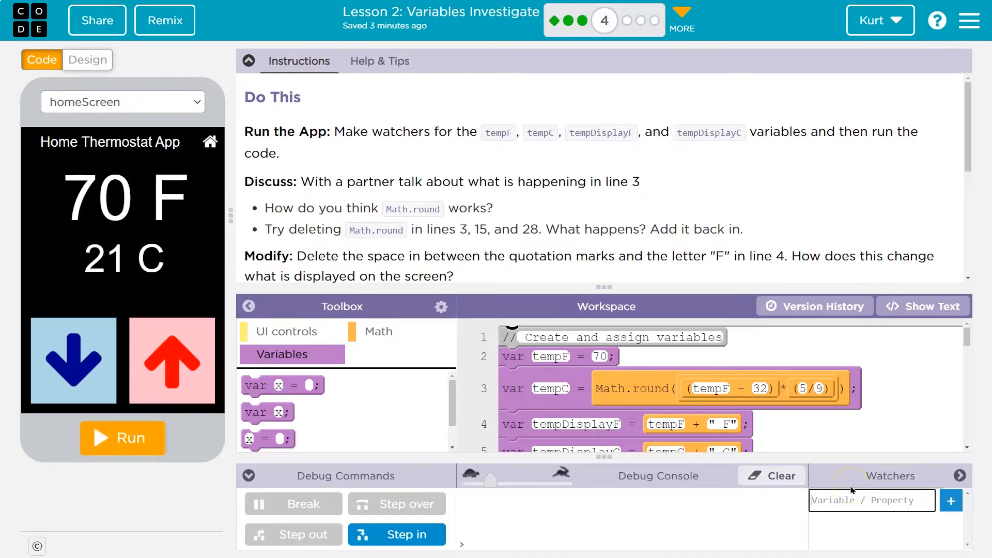
text(tempF)
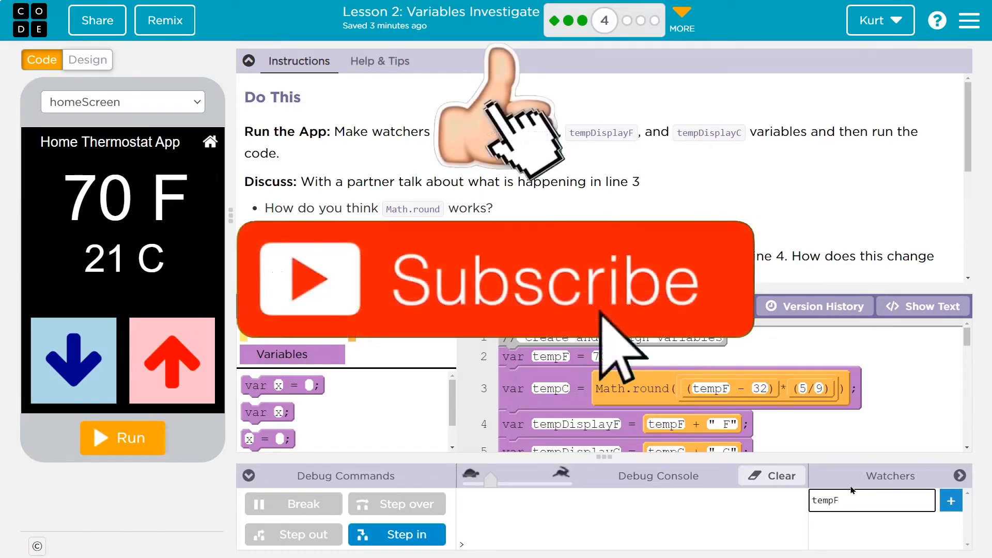
click(950, 500)
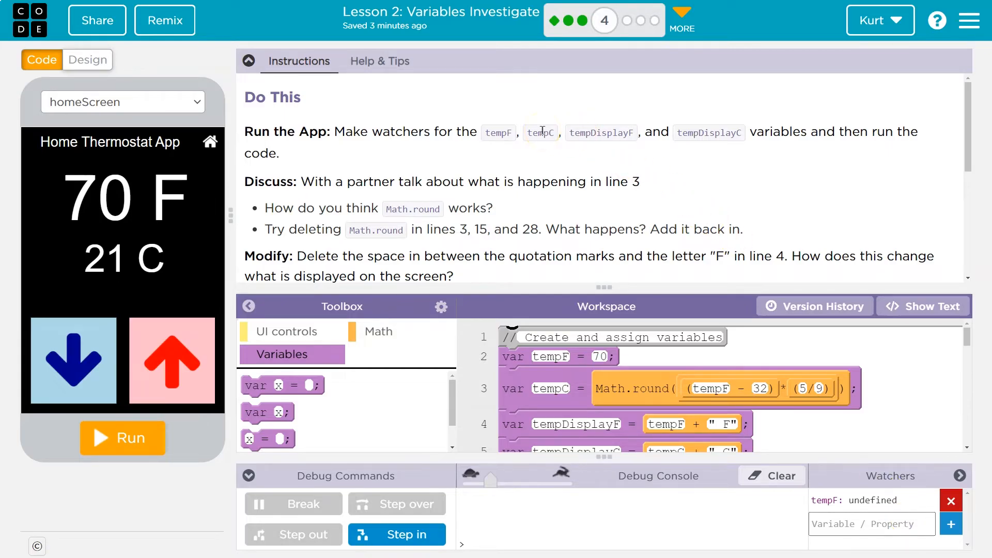
click(870, 525)
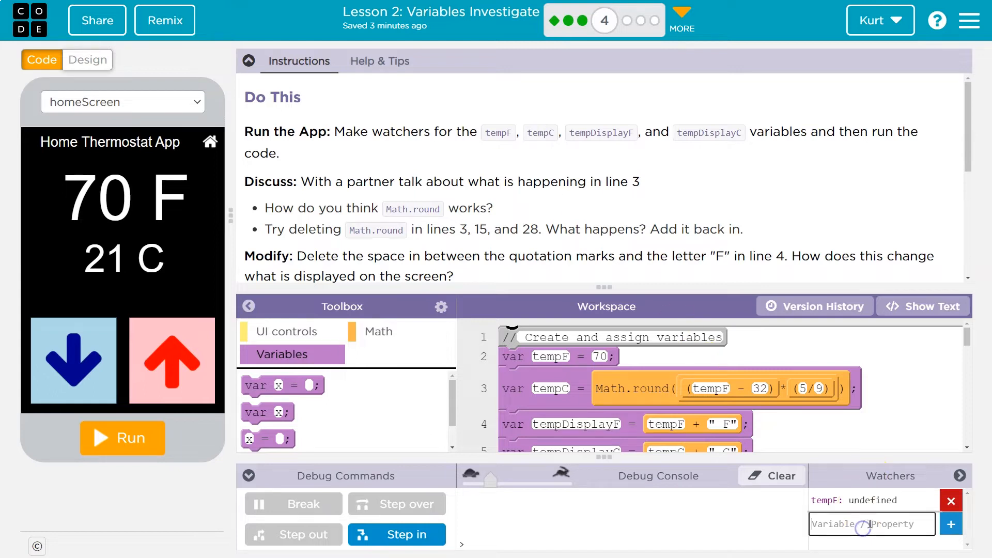
text(tempC)
key(Return)
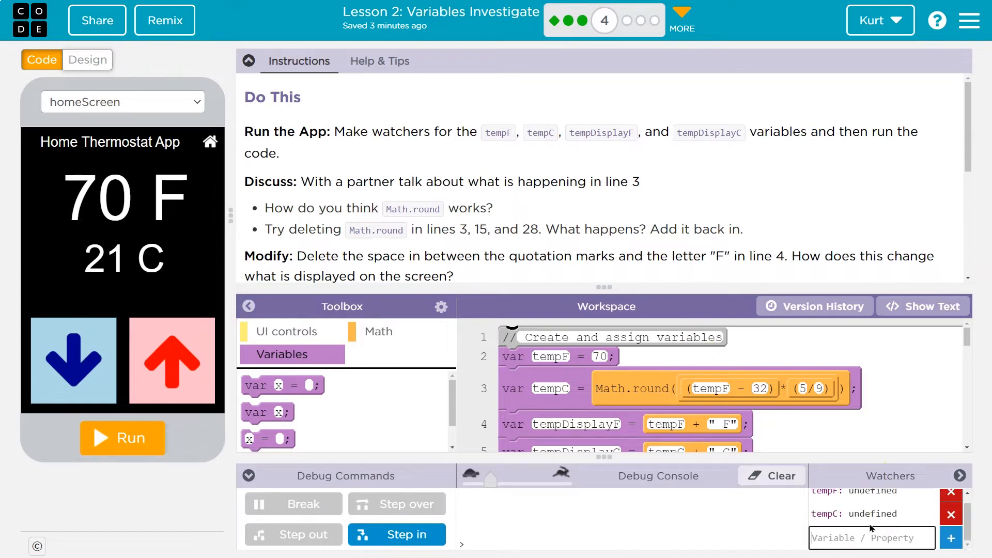
text(tempDisplayC)
key(Return)
text(t)
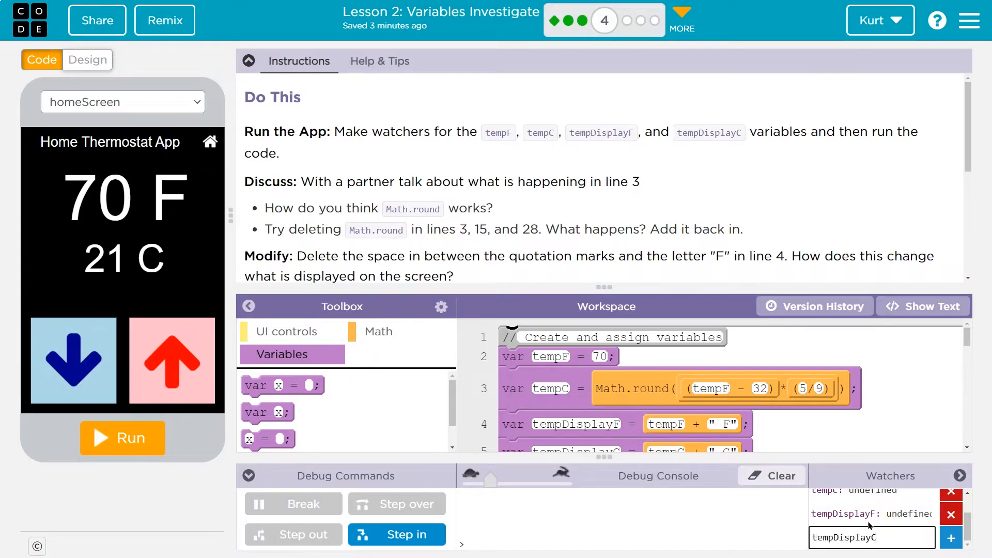
key(Return)
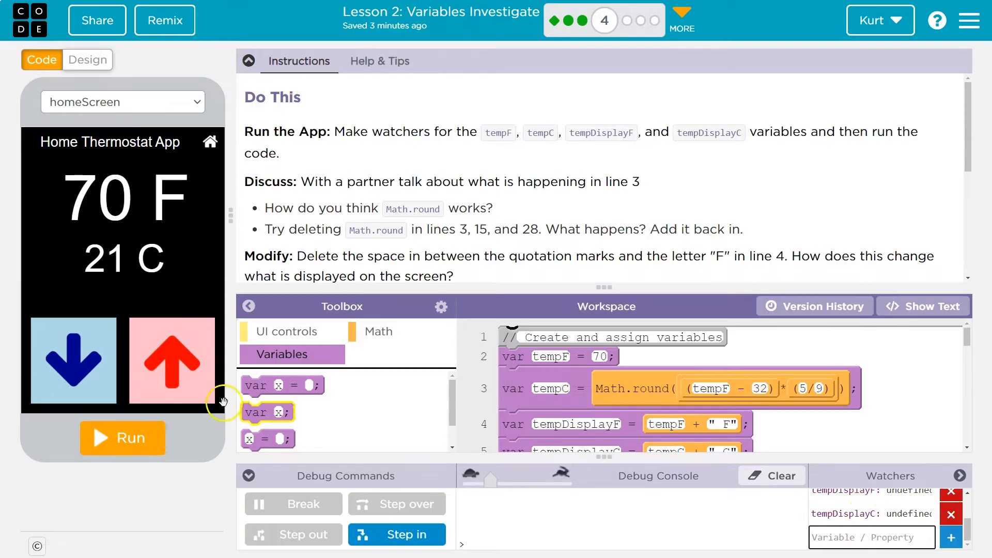
Run the thermostat app so the watchers show tempF 70, tempC 21 and the display strings.
click(100, 448)
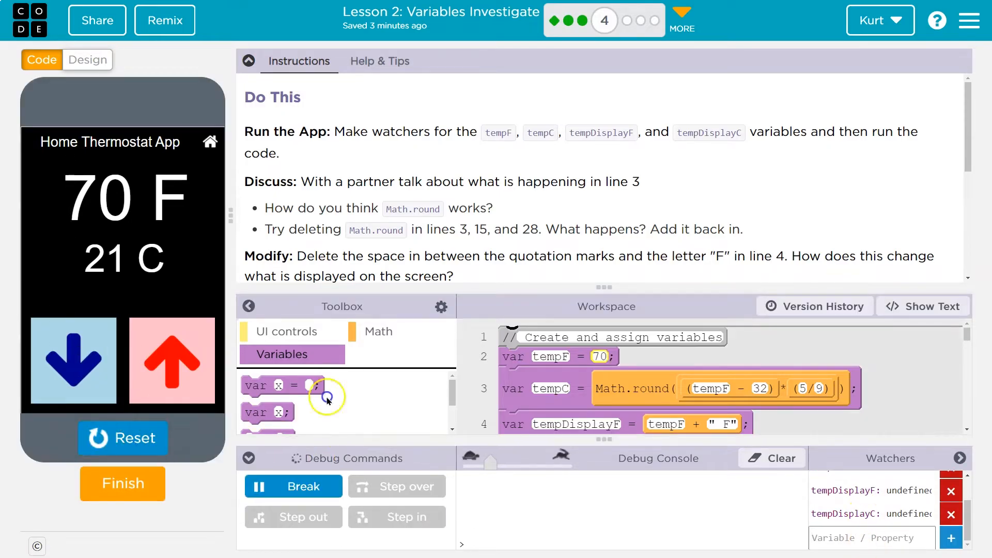
scroll(913, 540, up, 3)
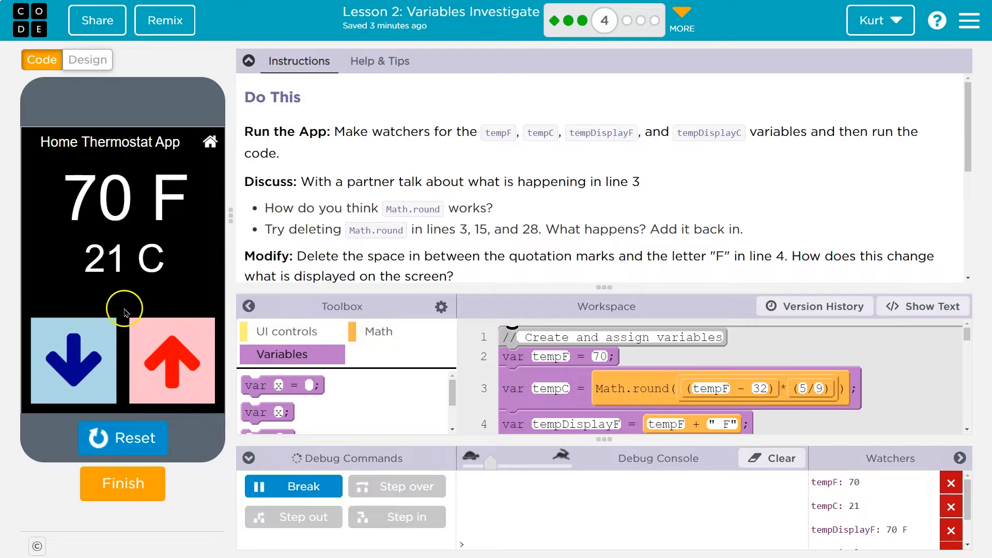
scroll(880, 529, down, 1)
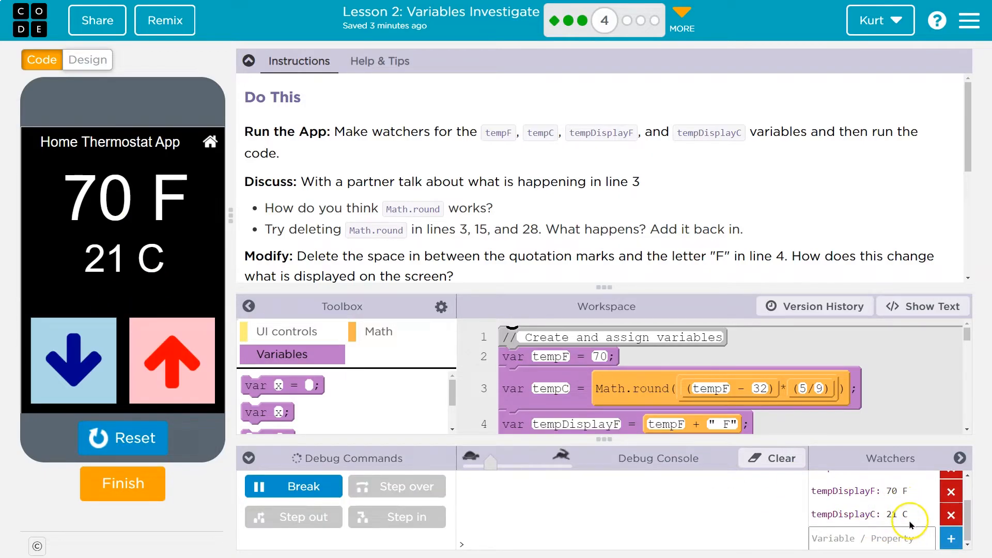
scroll(903, 516, up, 1)
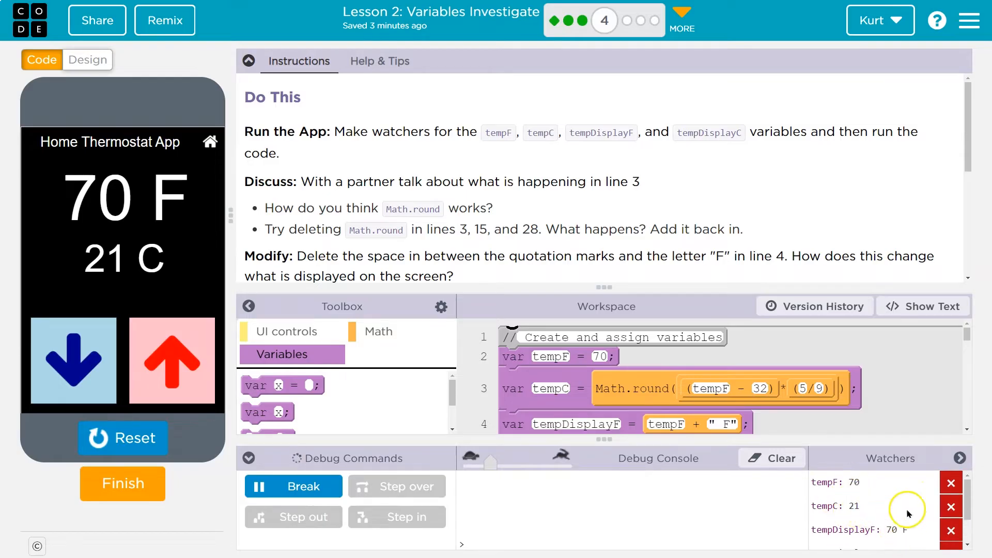
scroll(903, 533, down, 1)
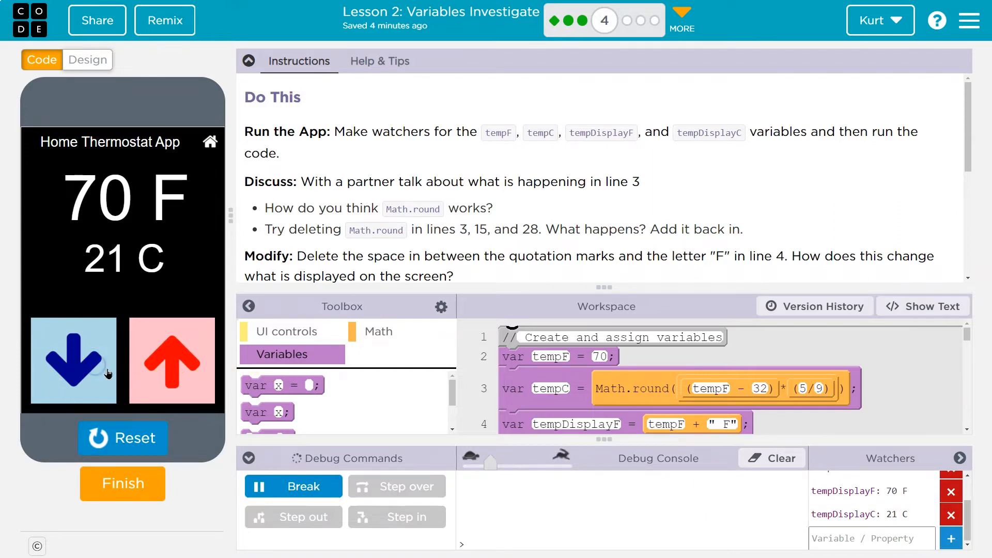
Use the up and down arrow buttons to move the thermostat between 70 F and 72 F.
click(156, 364)
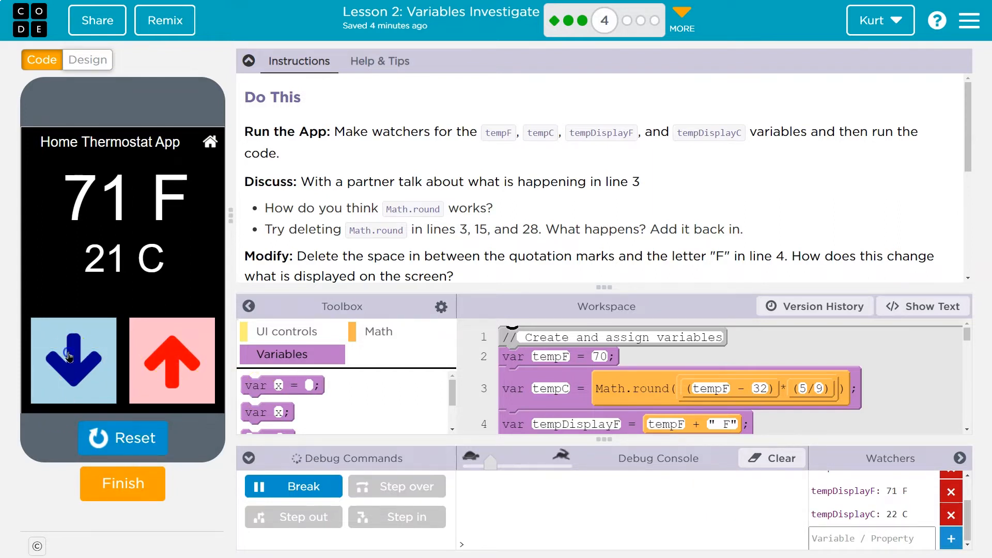
click(139, 361)
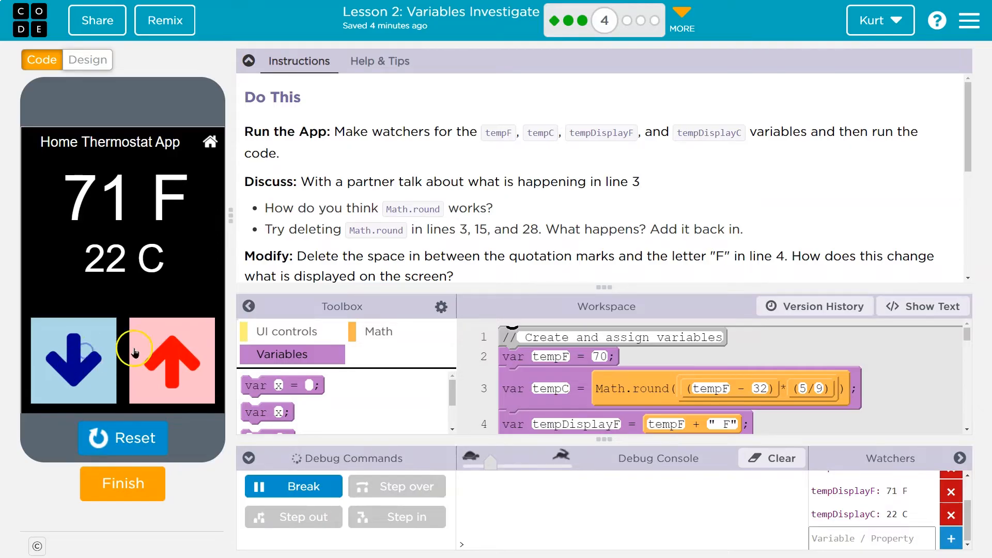
click(166, 353)
click(165, 362)
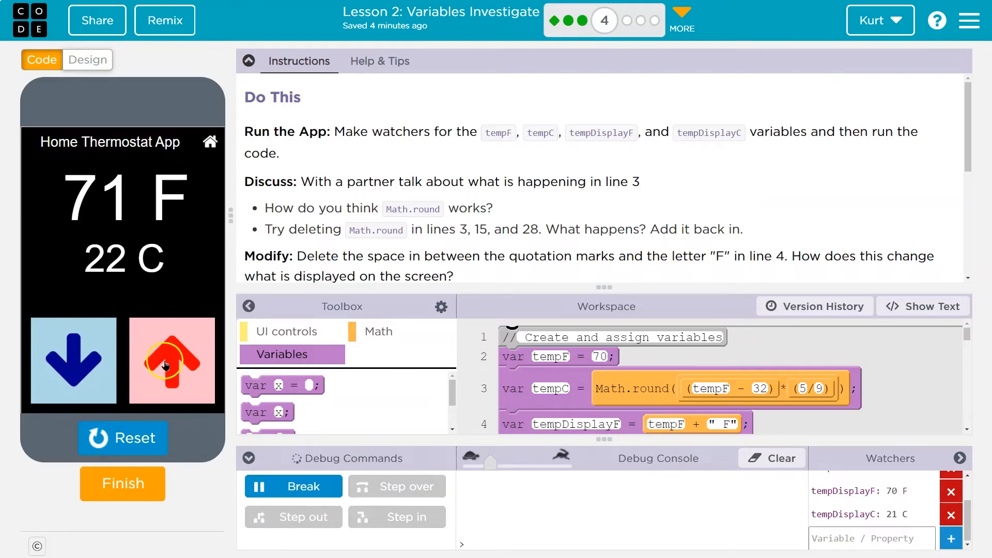
click(157, 355)
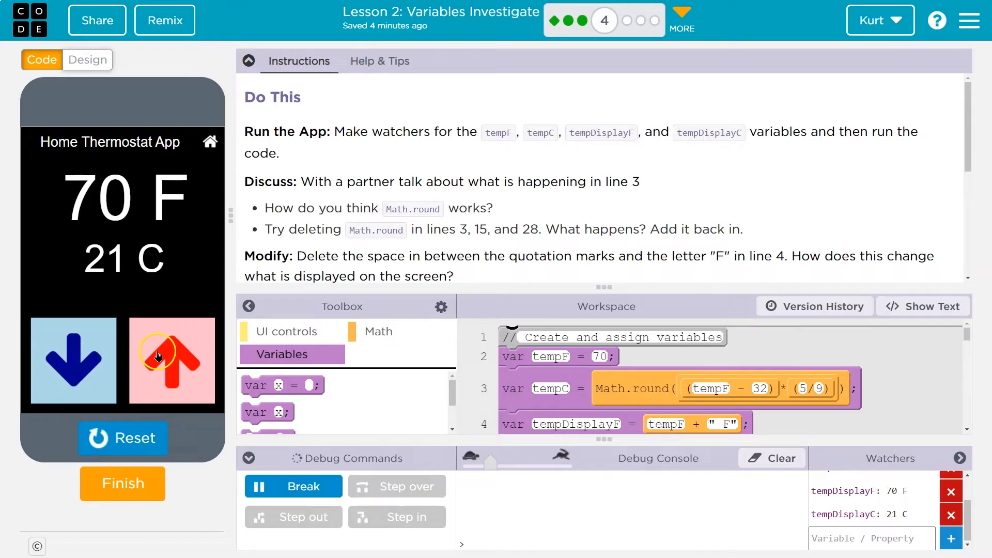
scroll(569, 403, down, 3)
scroll(569, 402, down, 1)
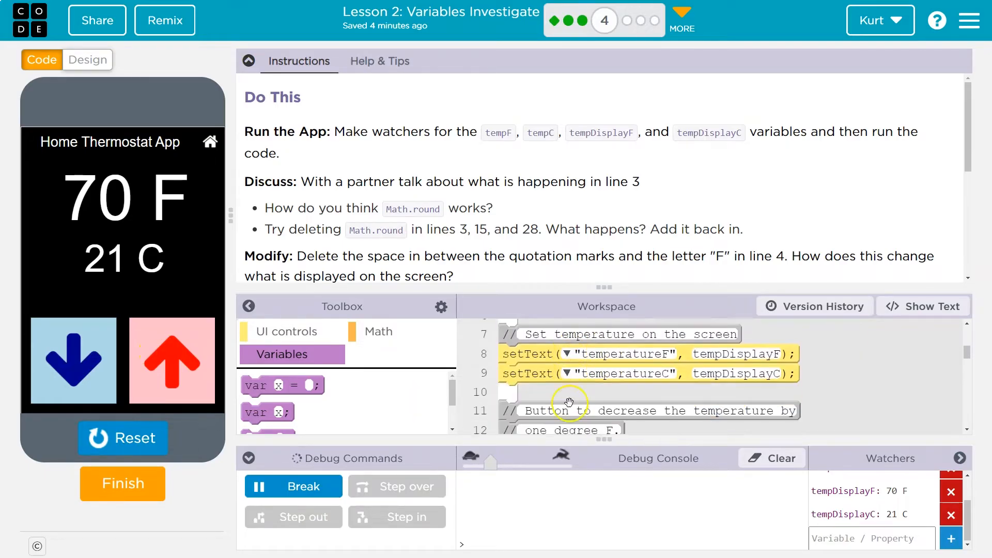
scroll(568, 402, down, 2)
click(159, 405)
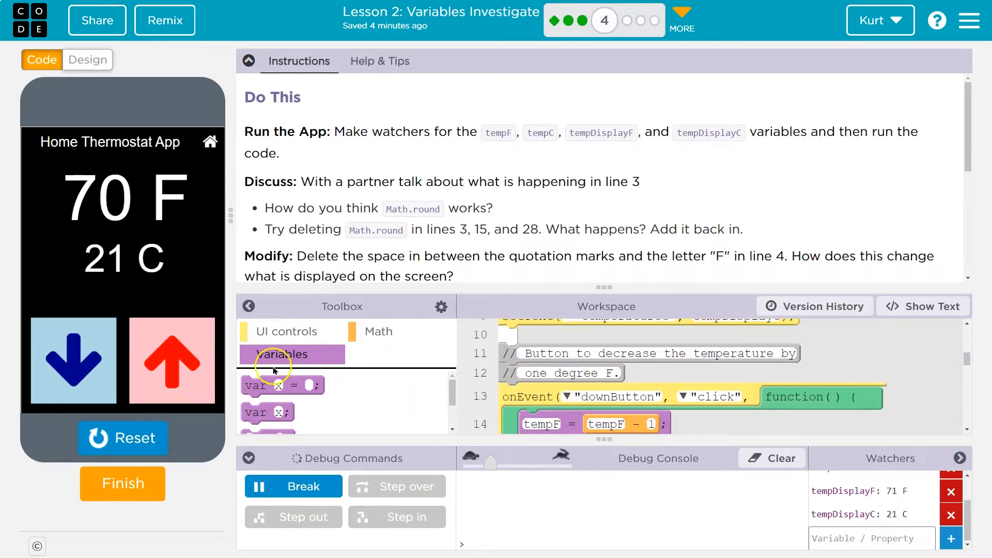
click(141, 354)
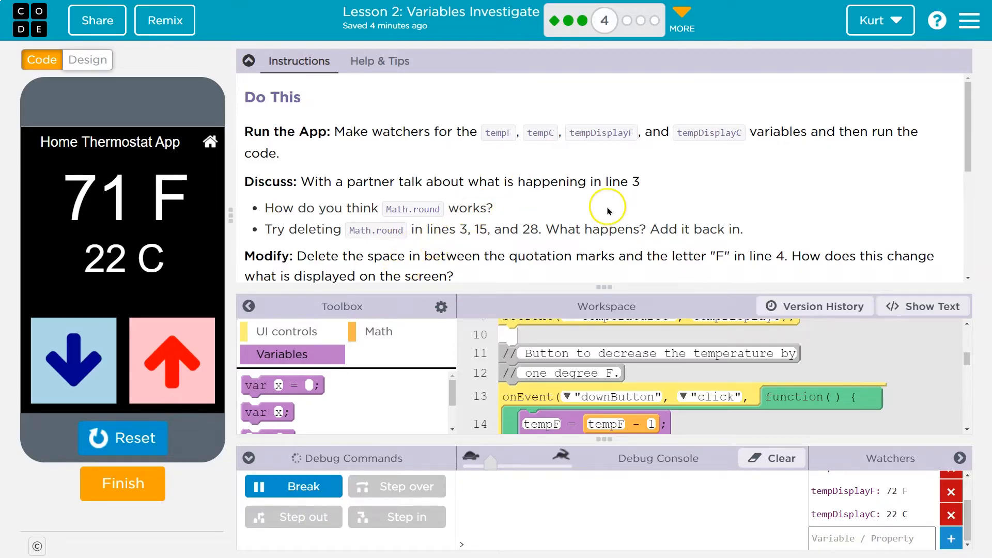
scroll(685, 396, up, 5)
scroll(685, 391, up, 2)
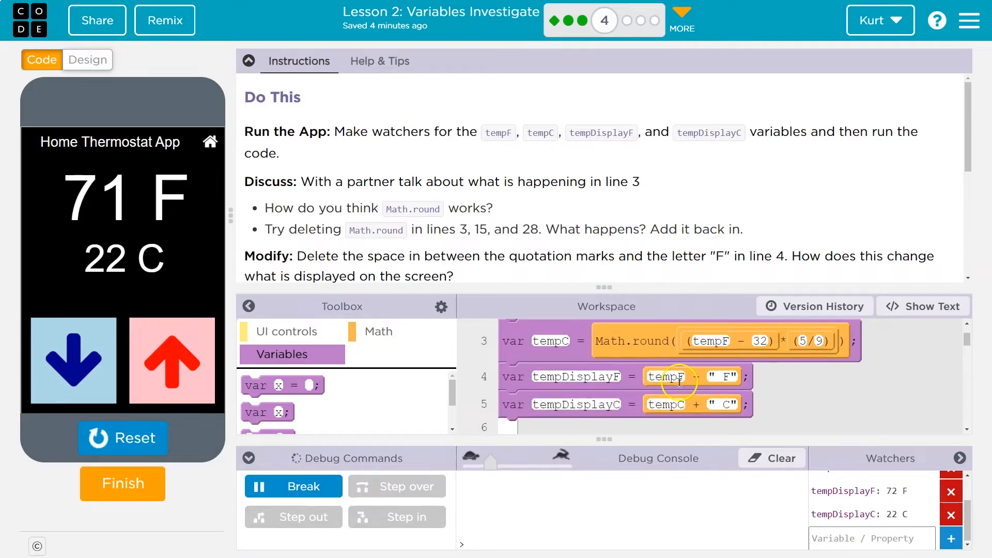
scroll(686, 388, up, 1)
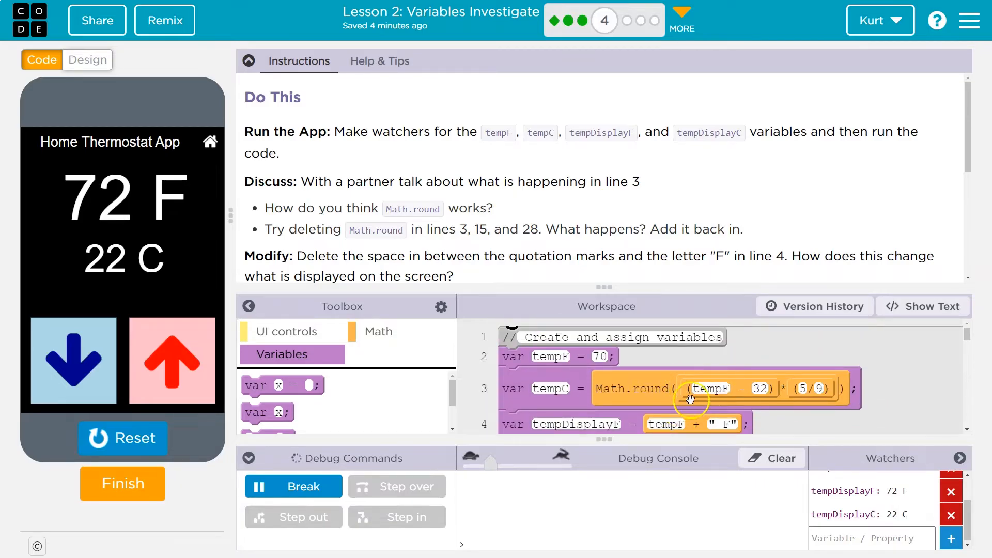
click(771, 403)
click(744, 390)
click(806, 390)
click(703, 399)
click(704, 393)
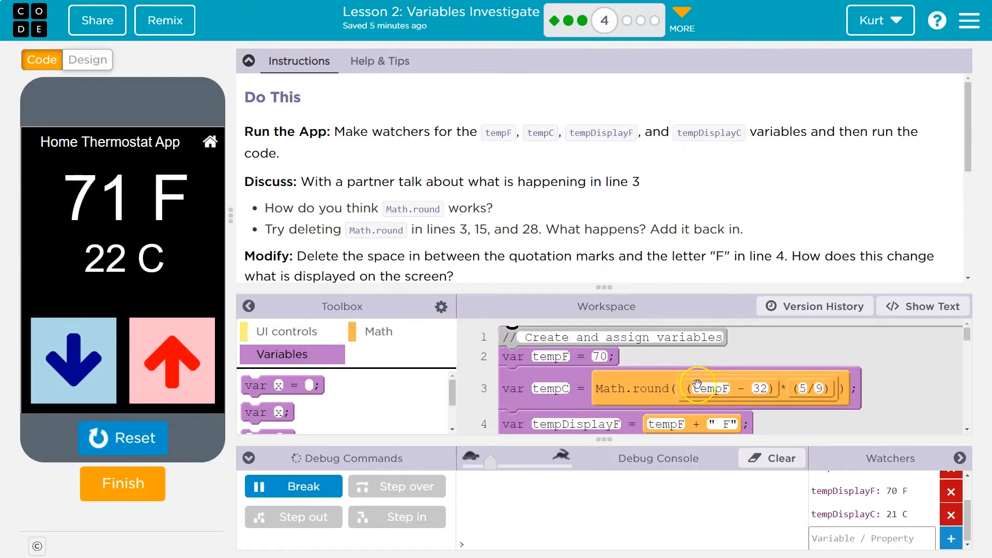
In text view with the app stopped, delete Math.round( from the Celsius formula on line 3.
click(930, 306)
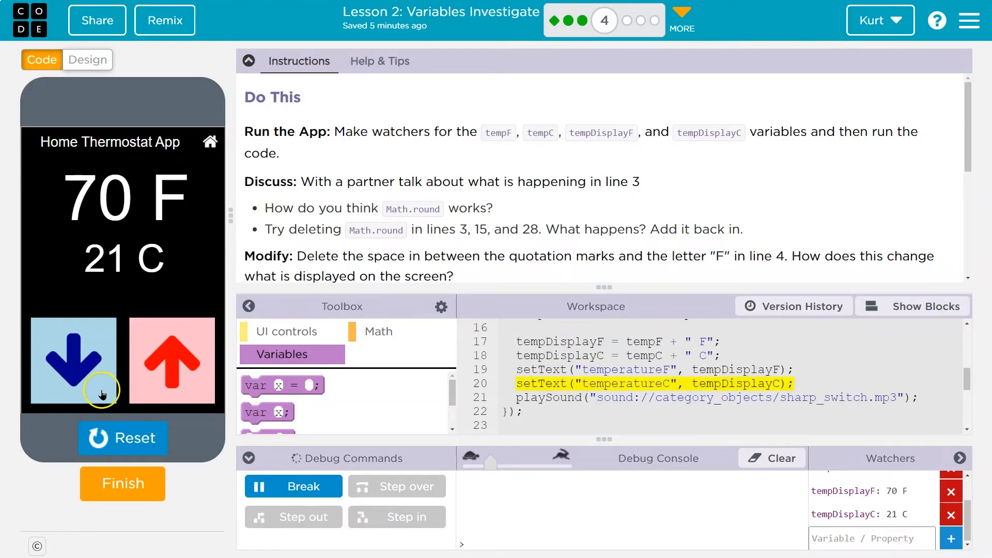
click(89, 436)
scroll(609, 383, up, 3)
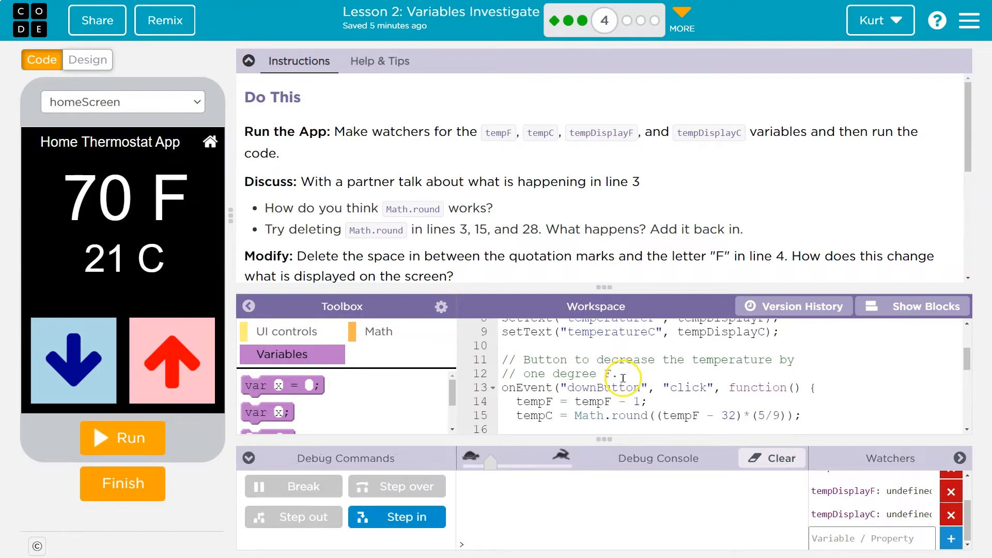
scroll(630, 376, up, 2)
scroll(654, 377, up, 2)
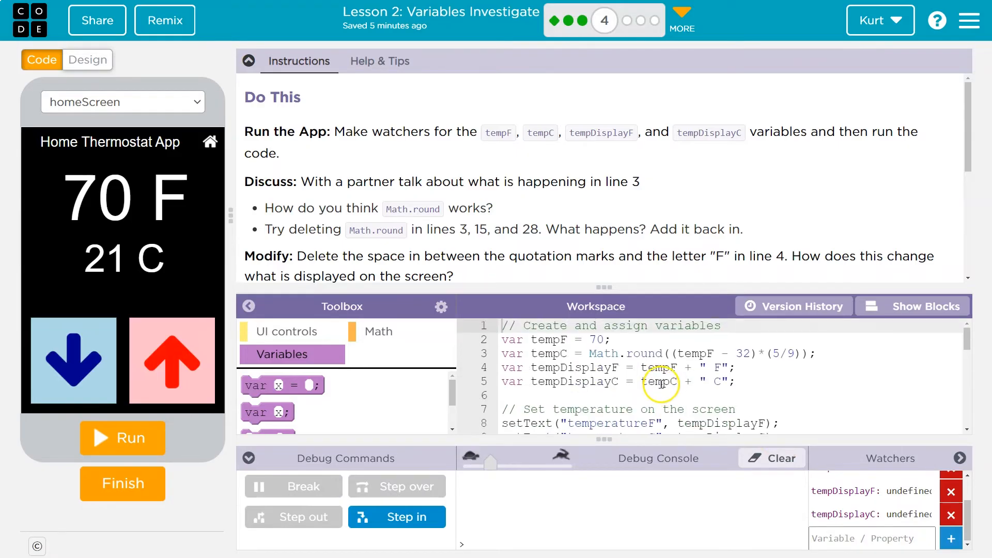
drag(671, 353, 595, 353)
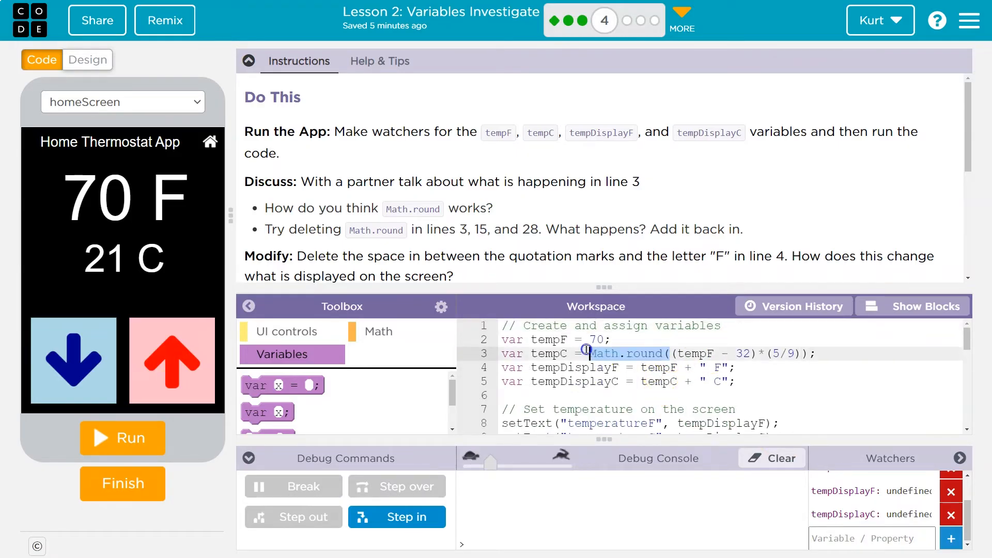
key(BackSpace)
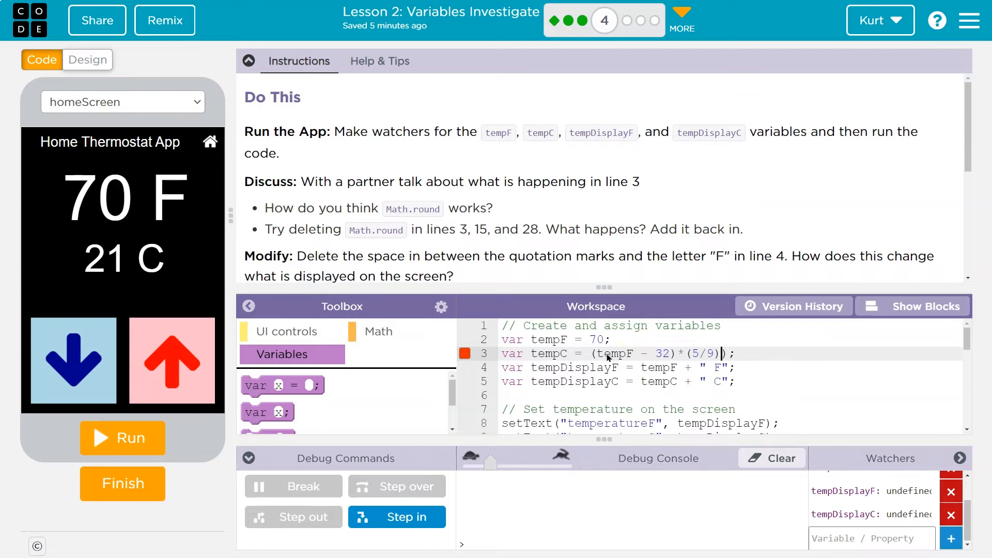
scroll(683, 396, down, 3)
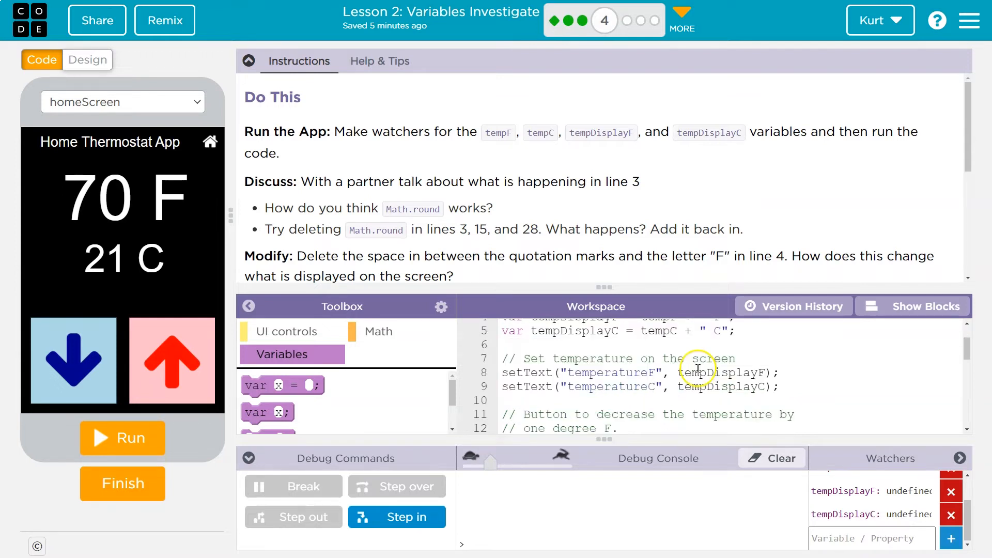
scroll(682, 396, down, 2)
scroll(678, 398, down, 1)
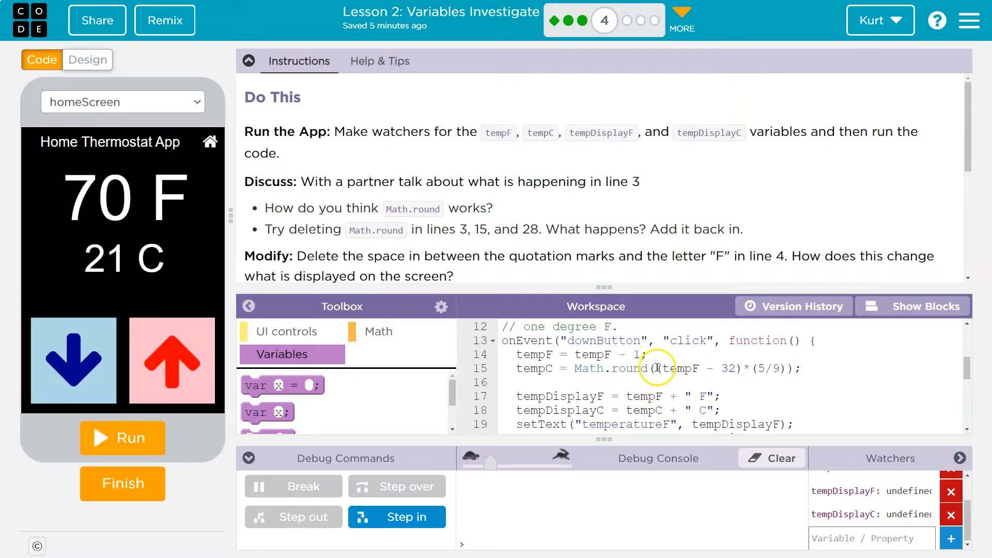
Delete Math.round( and its closing parenthesis from lines 15 and 28.
drag(658, 368, 575, 368)
key(BackSpace)
key(End)
key(Left)
key(Left)
key(BackSpace)
scroll(535, 393, down, 5)
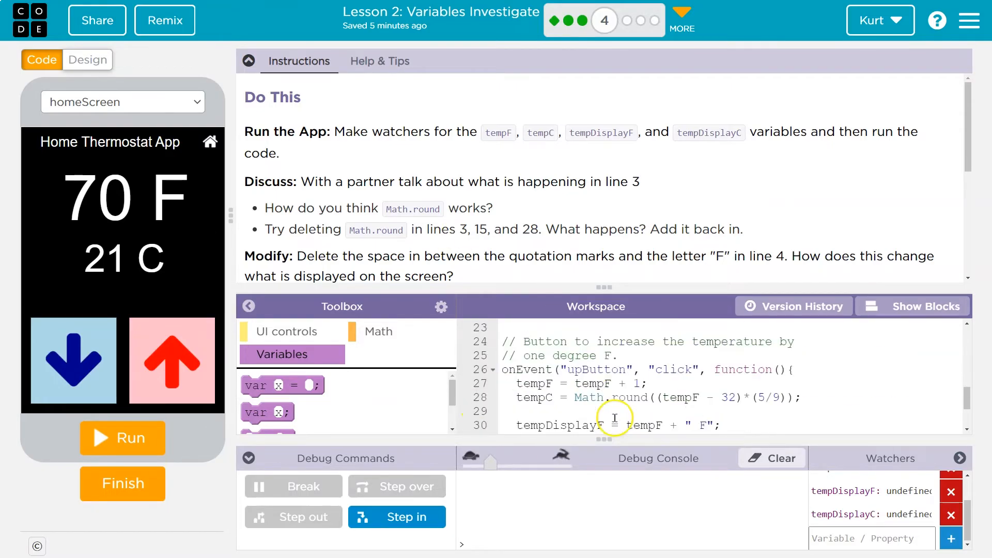
scroll(571, 406, down, 2)
drag(656, 347, 575, 347)
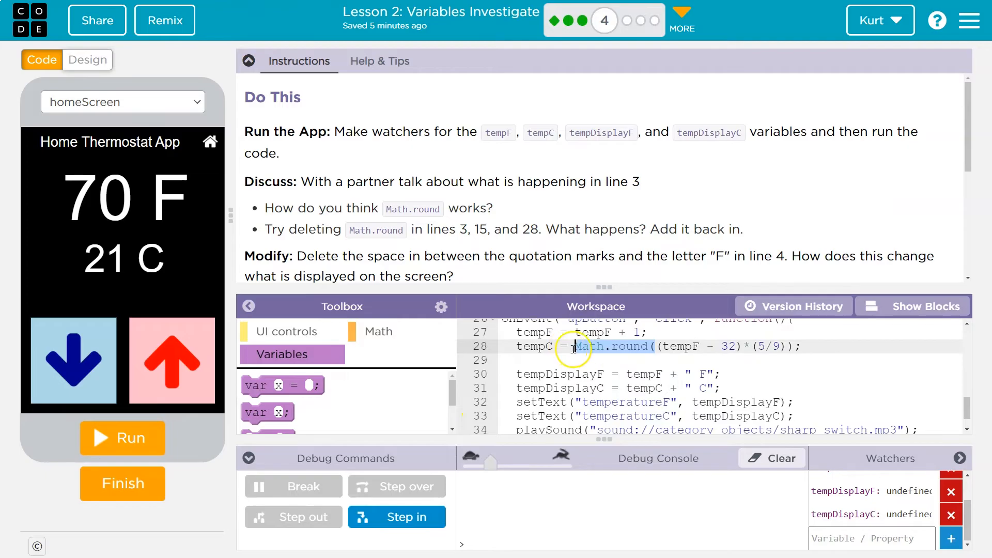
key(BackSpace)
key(Delete)
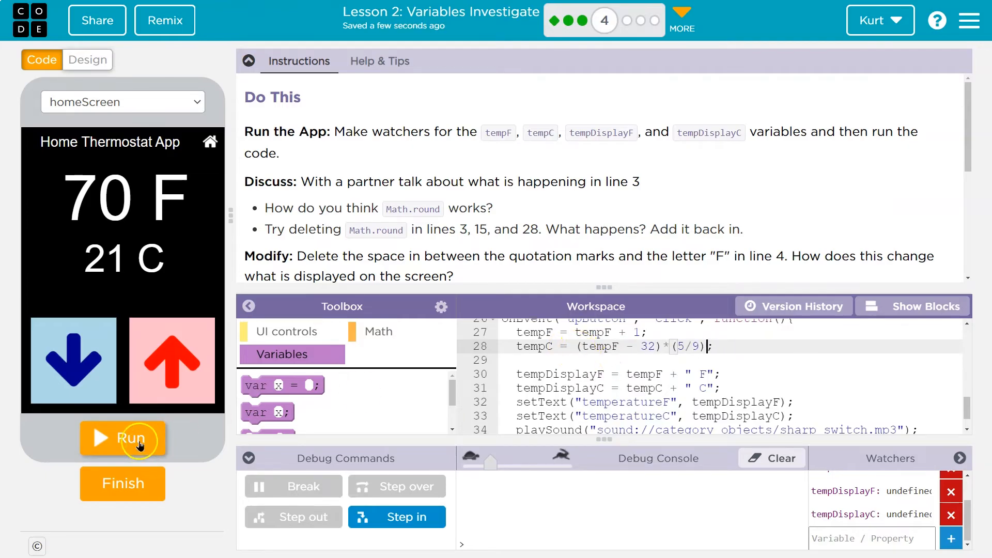
Rerun the app with unrounded formulas in block view, hiding the instructions to enlarge the workspace.
click(133, 436)
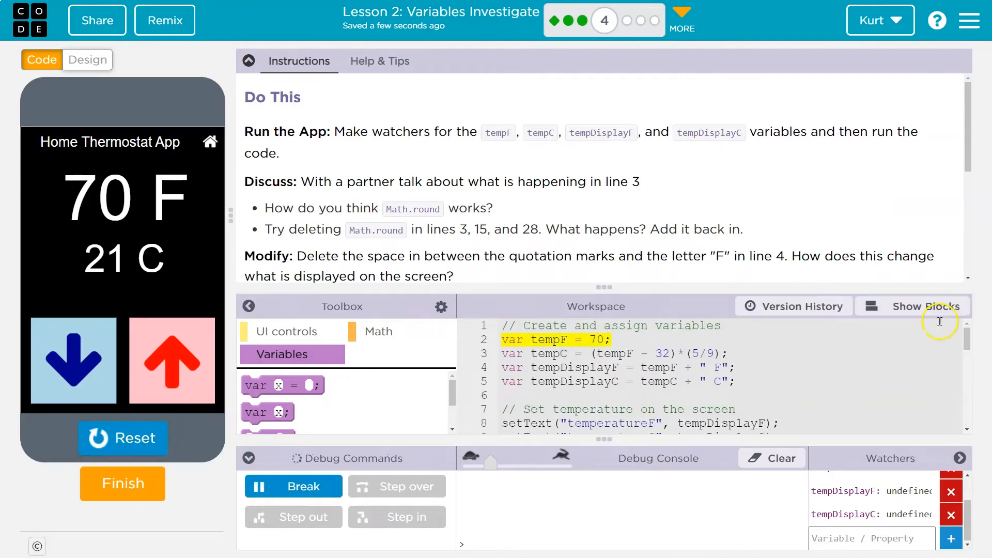
click(930, 308)
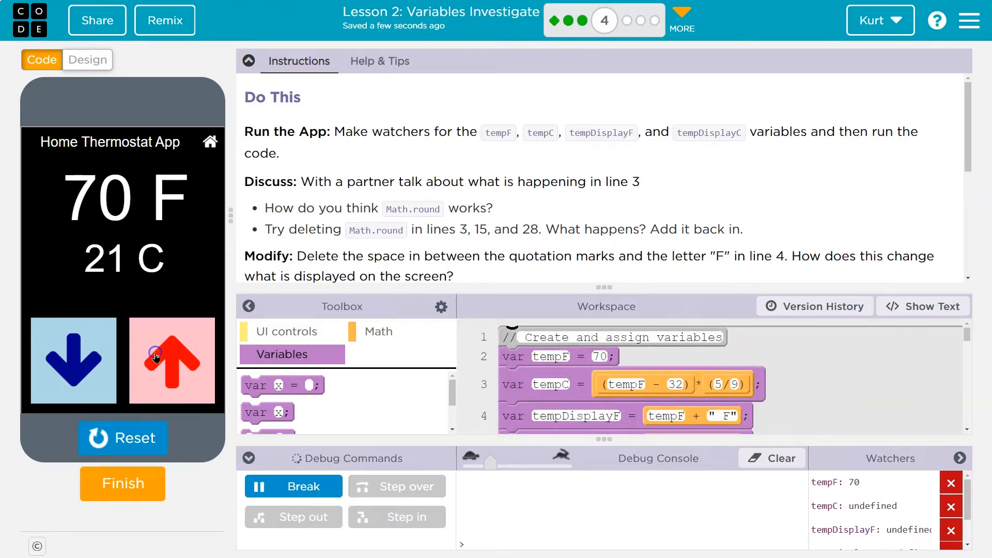
click(72, 363)
click(174, 349)
scroll(892, 519, down, 2)
scroll(892, 518, up, 2)
click(247, 60)
click(129, 436)
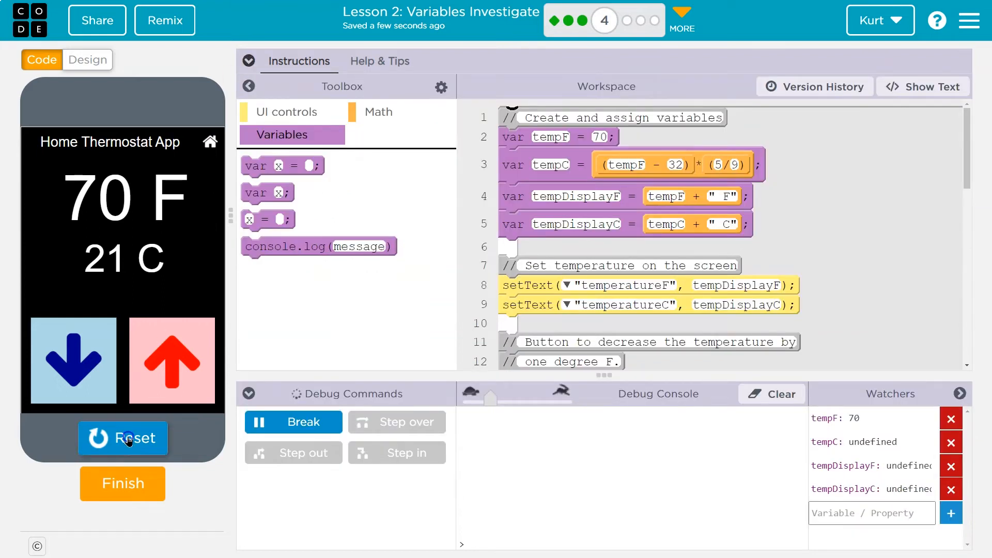
click(124, 439)
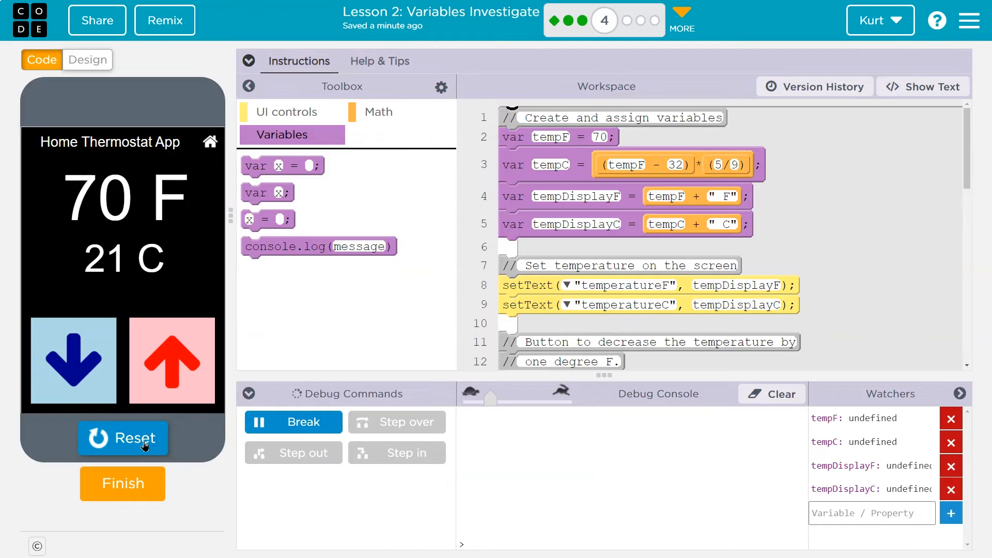
Rerun the app so the Celsius label shows the unrounded 21.1111111111111 C.
click(143, 441)
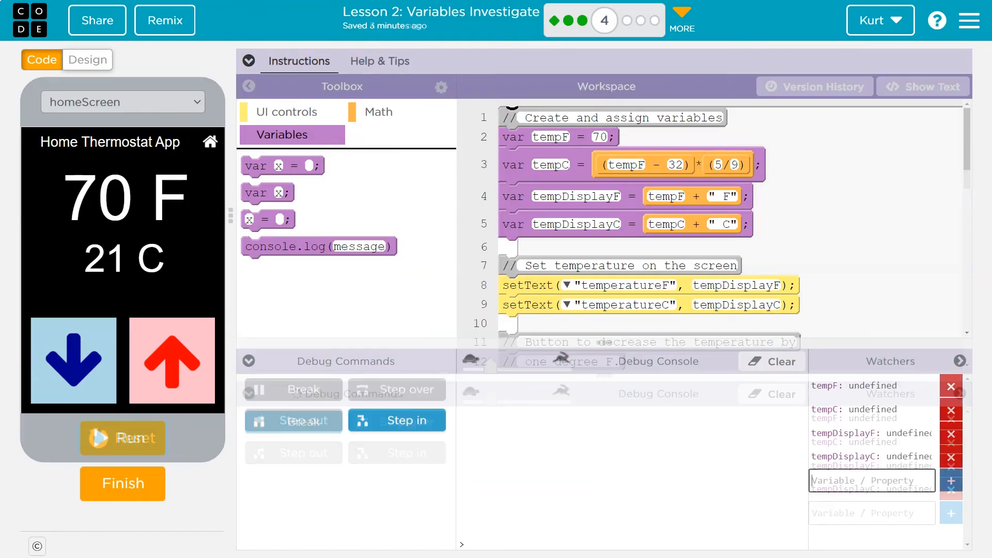
click(895, 92)
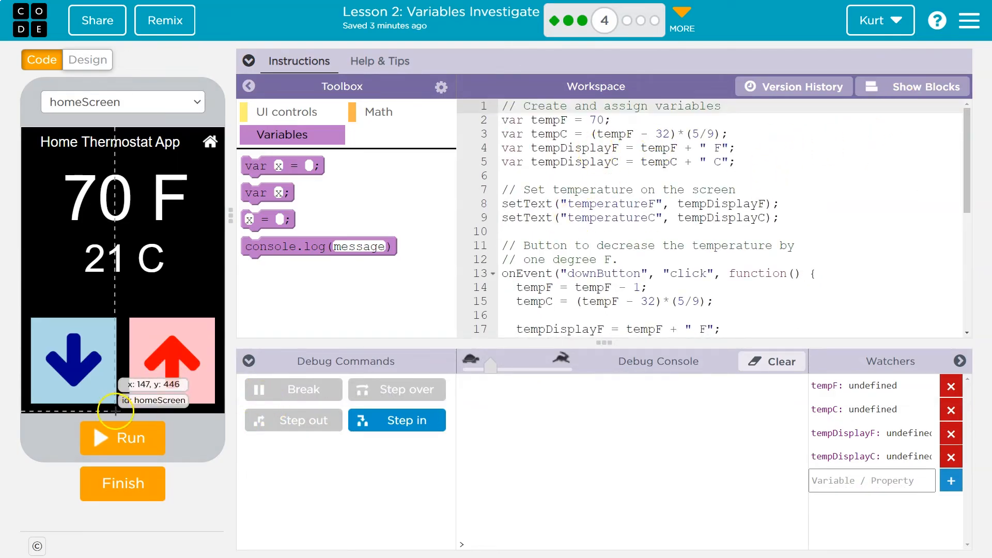
click(132, 442)
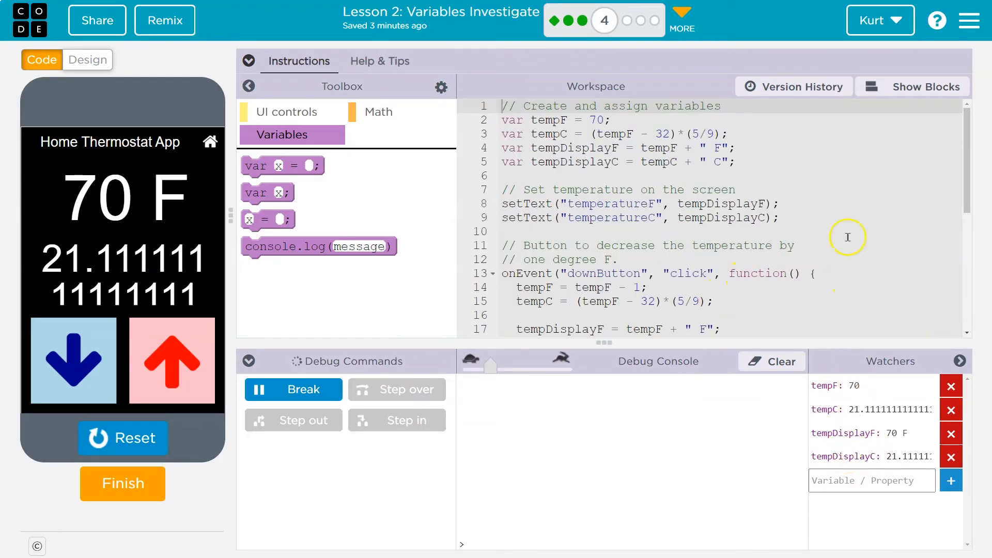
click(907, 88)
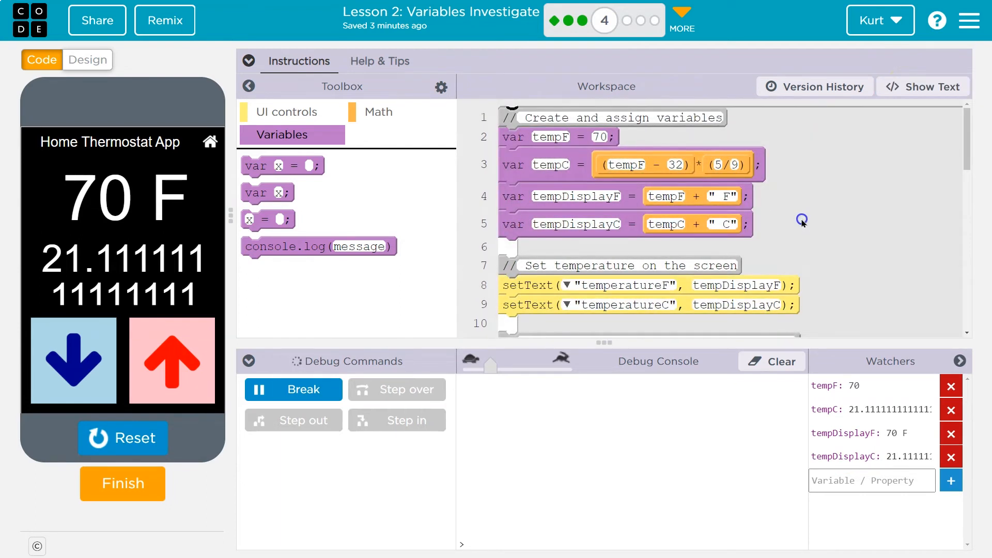
Reinsert Math.round( before (tempF on lines 3 and 15 with closing parentheses.
click(922, 87)
click(590, 133)
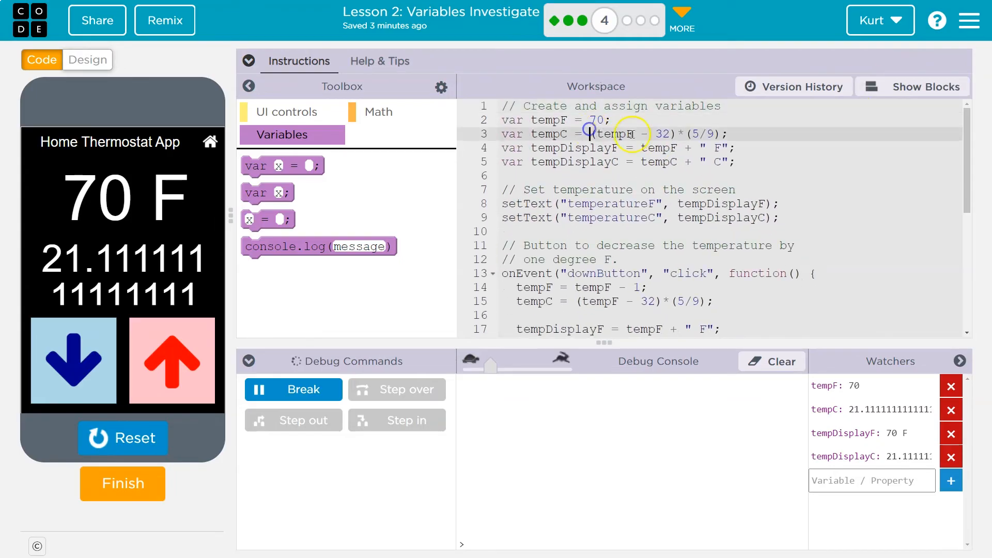
text(Math.R)
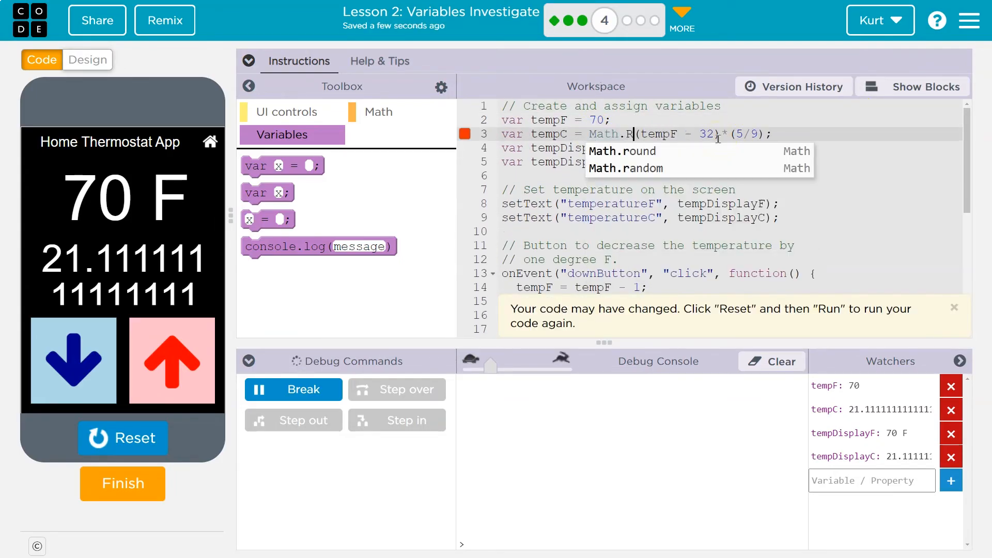
click(624, 151)
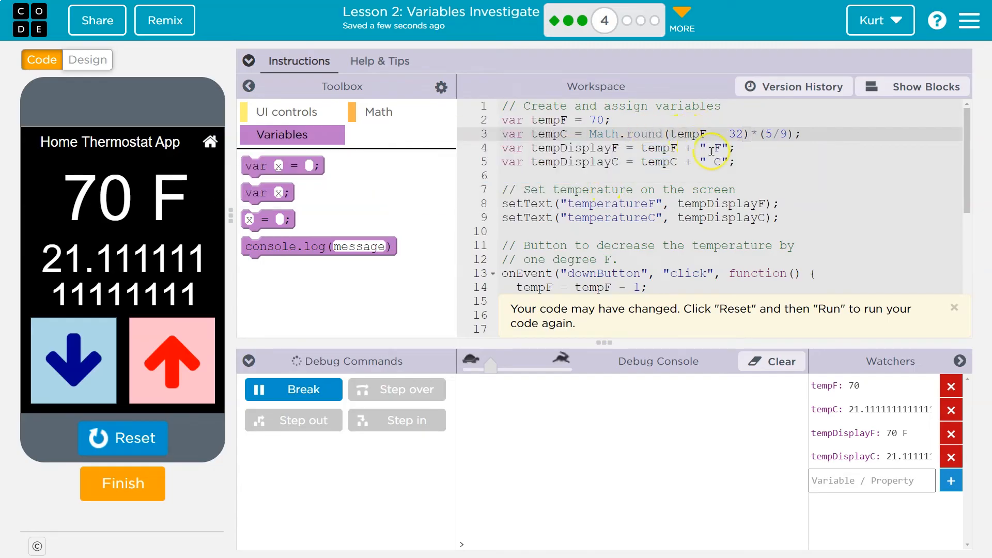
text(()
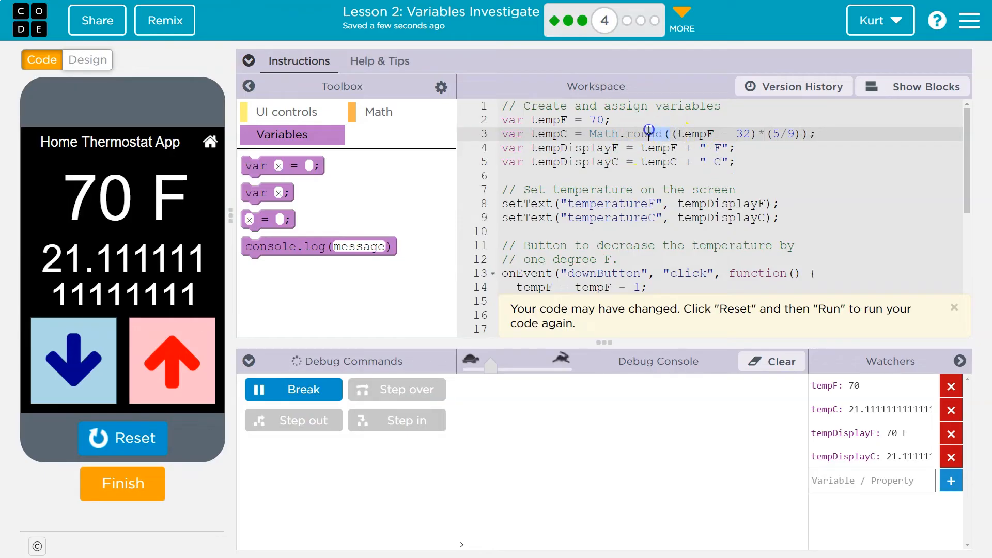
scroll(582, 127, down, 3)
scroll(686, 174, down, 2)
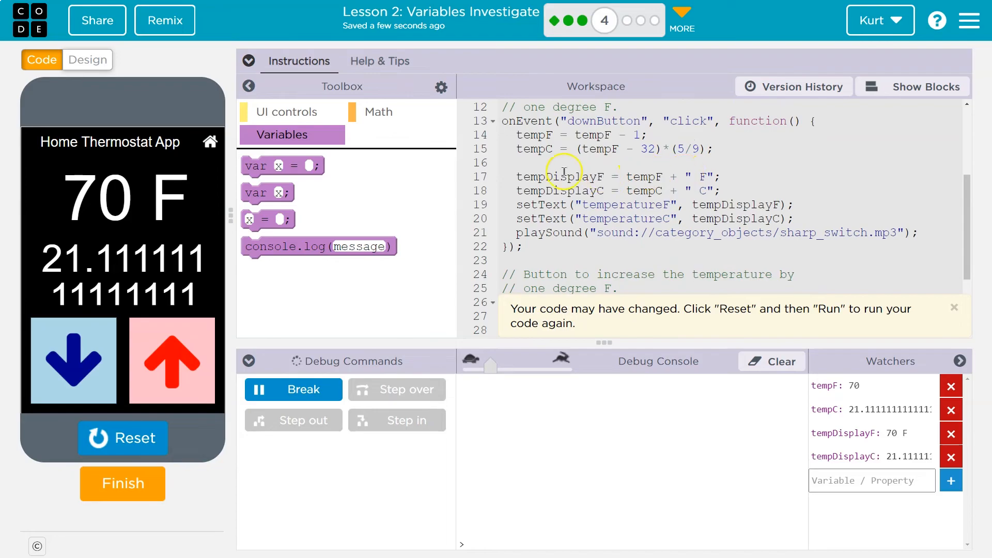
click(577, 151)
text(Ma)
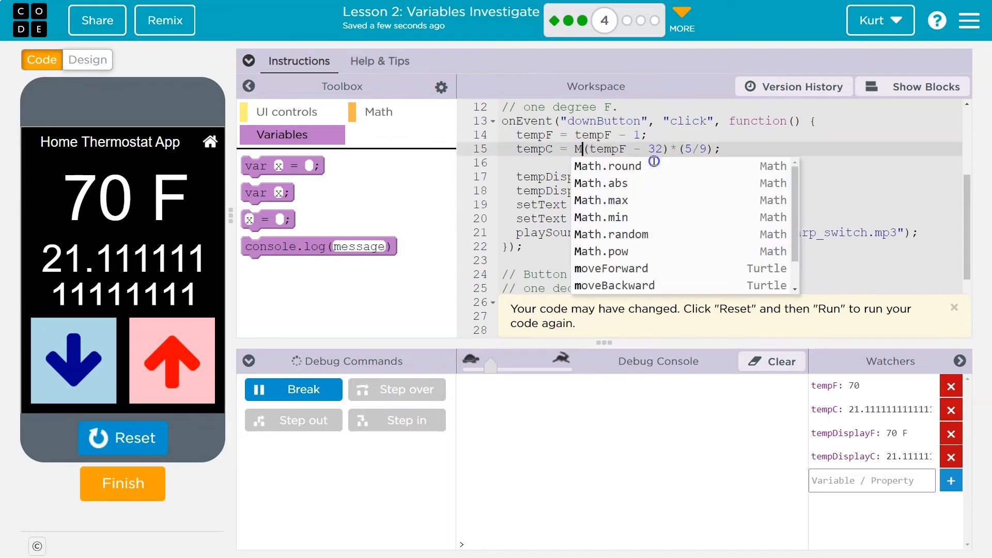
text(th.r)
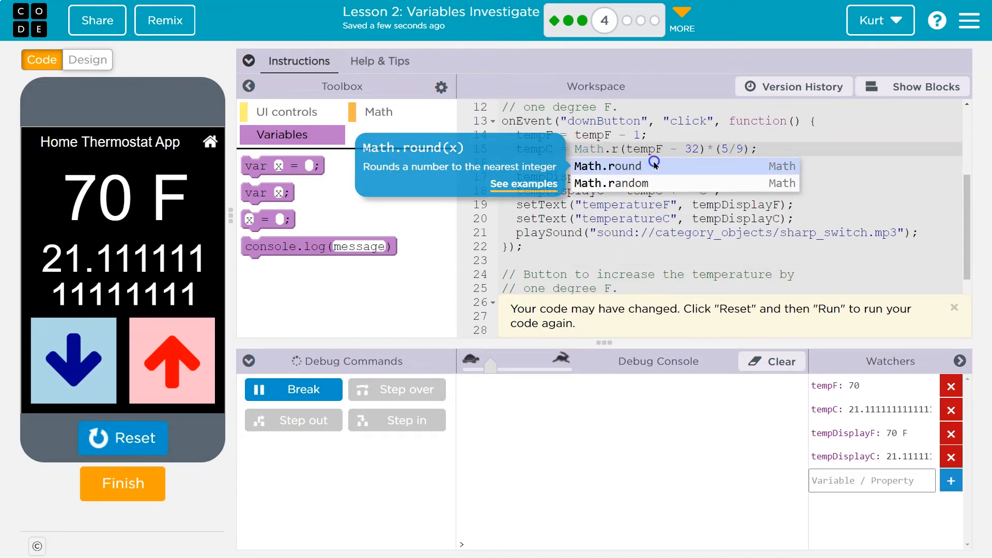
click(654, 163)
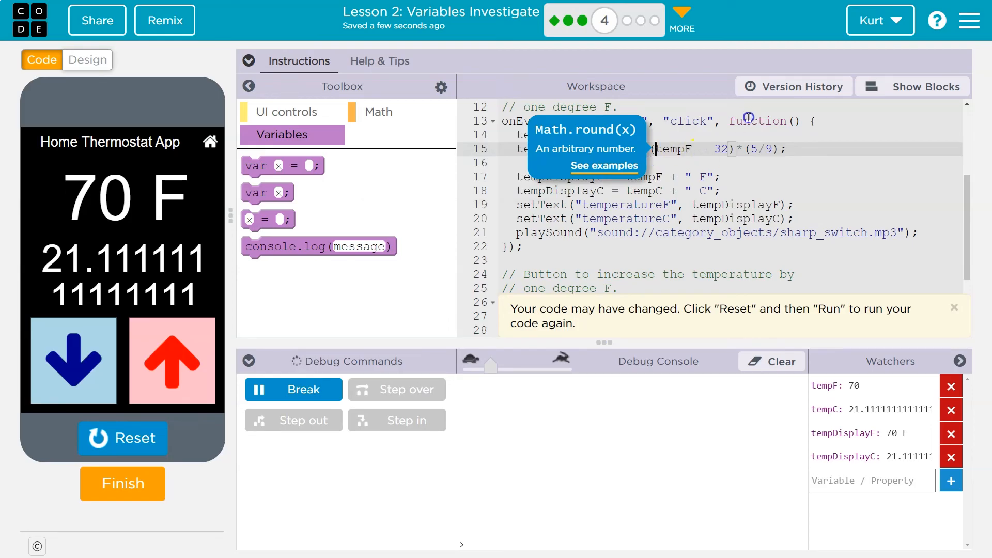
click(787, 152)
text())
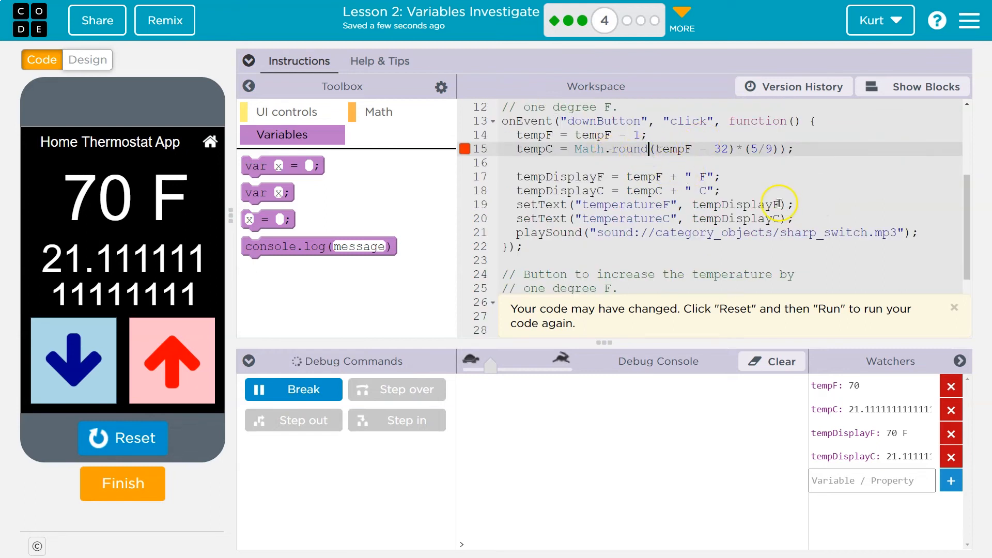
text(()
scroll(870, 167, down, 3)
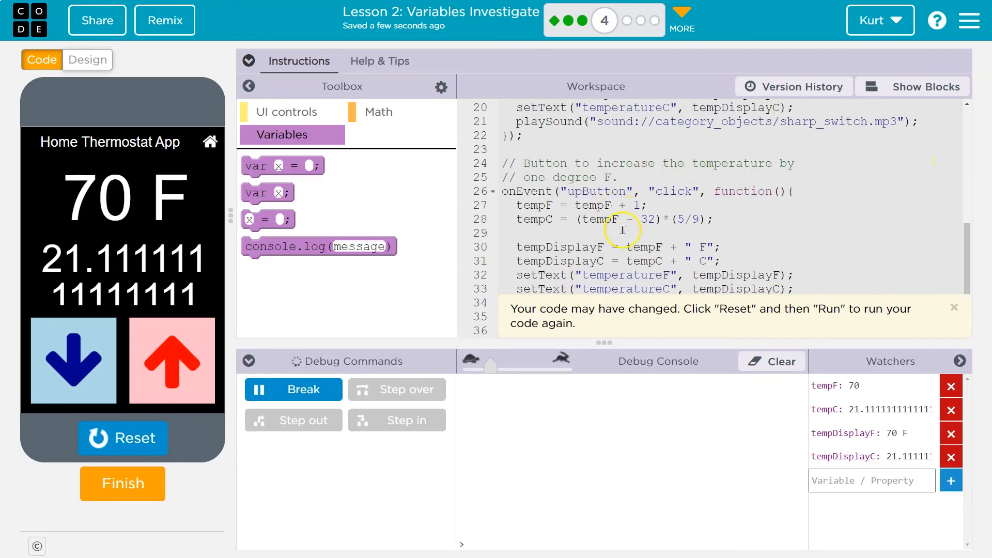
Reinsert Math.round on line 28 and rerun so the app shows 21 C again.
click(576, 220)
text(Math.round()
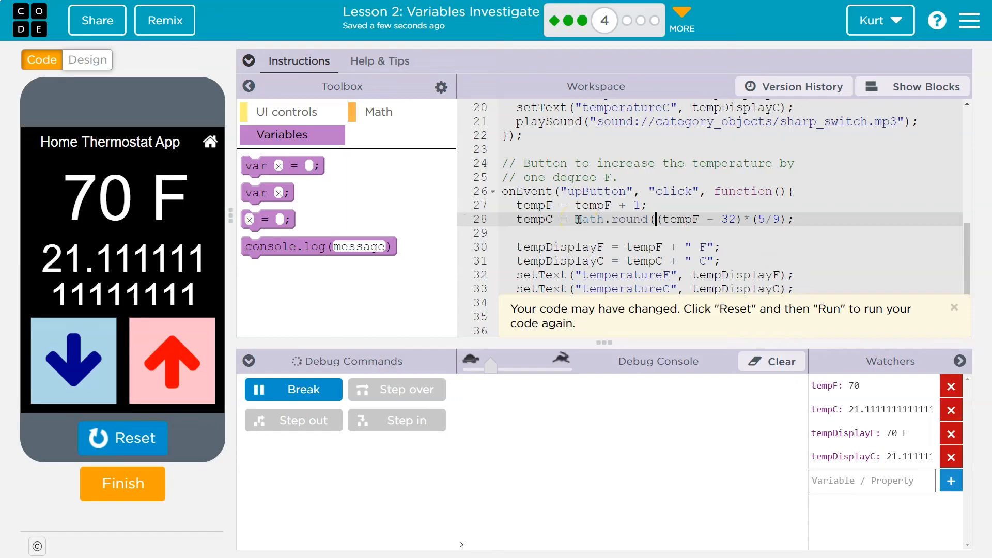
key(End)
key(Left)
click(128, 438)
click(128, 438)
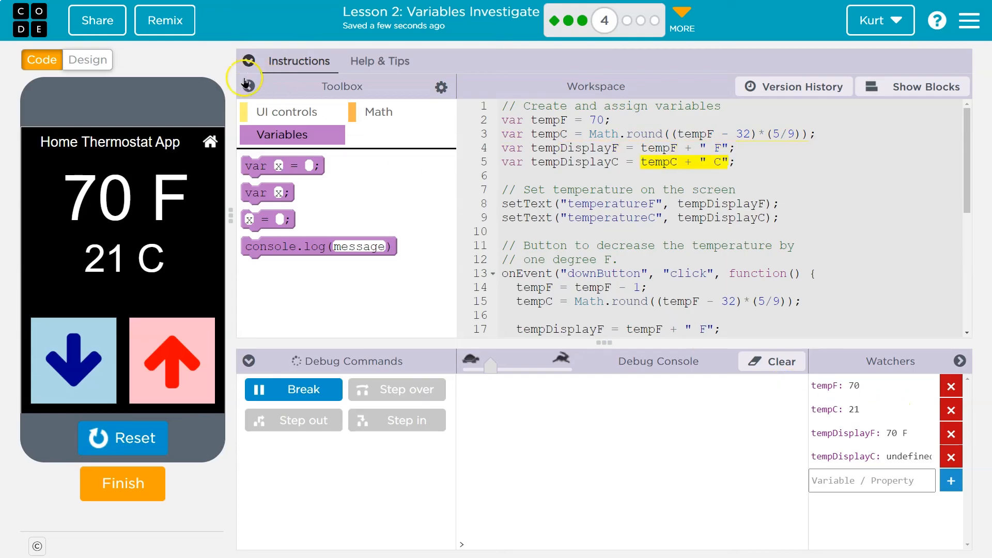
click(248, 61)
scroll(607, 249, down, 5)
scroll(606, 249, up, 3)
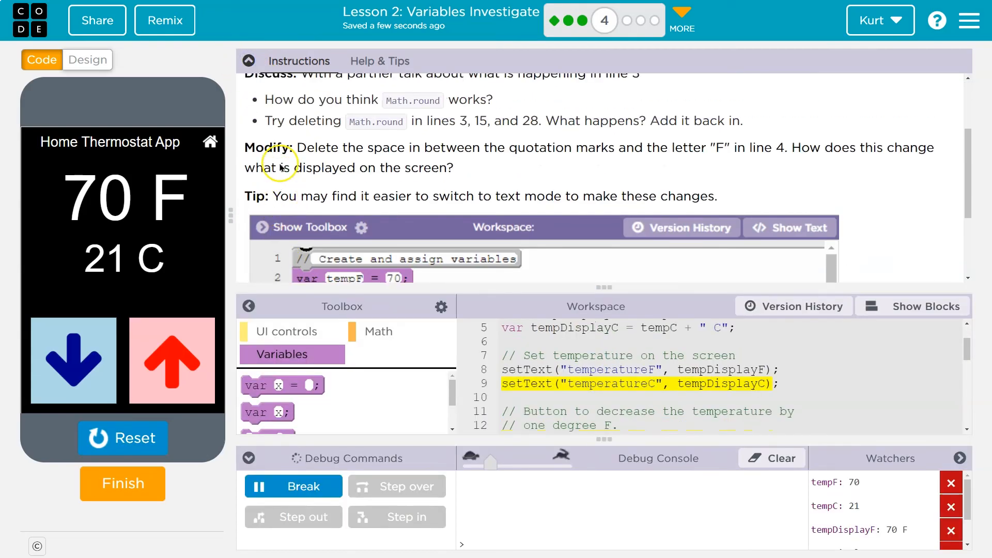
click(771, 228)
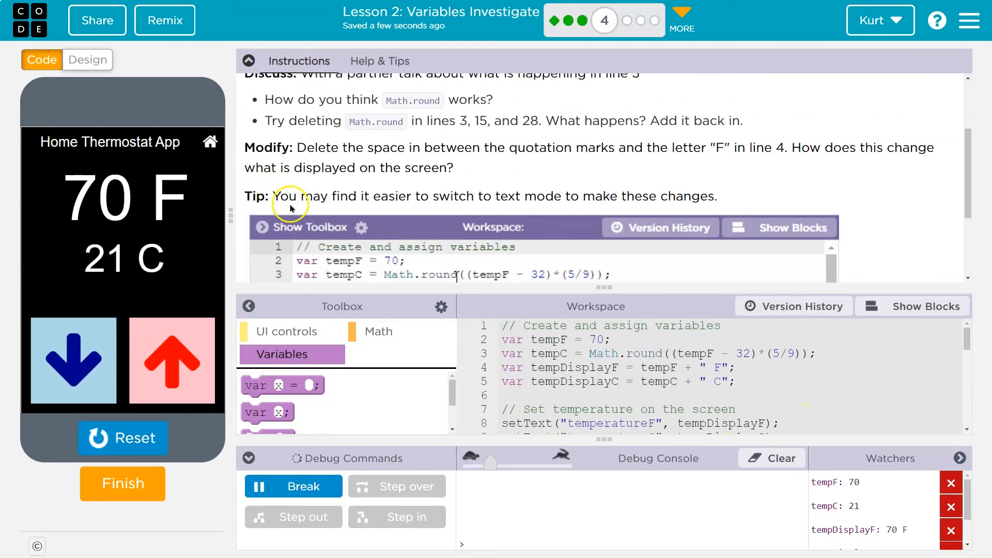
click(457, 275)
key(BackSpace)
key(BackSpace)
key(BackSpace)
key(BackSpace)
key(BackSpace)
key(BackSpace)
key(BackSpace)
key(BackSpace)
key(BackSpace)
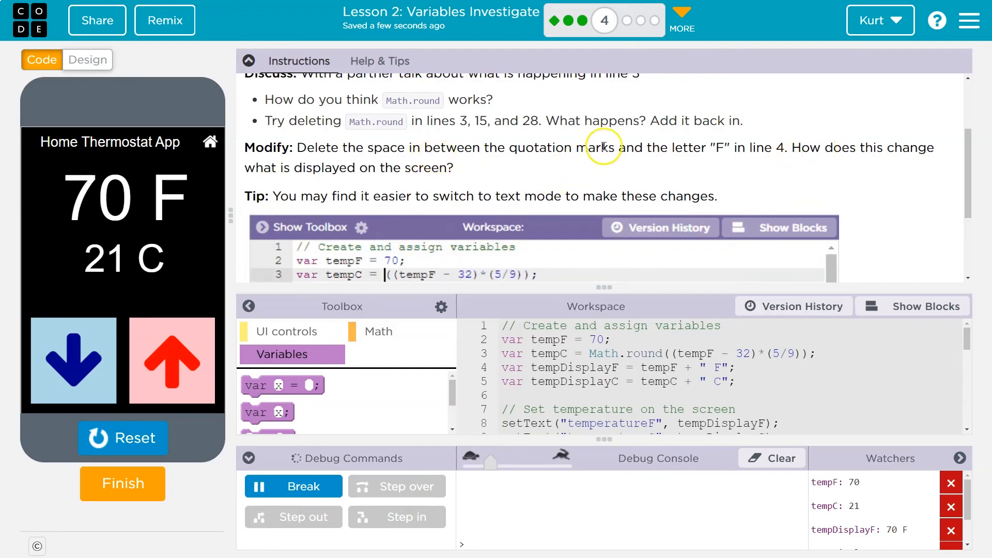
click(249, 61)
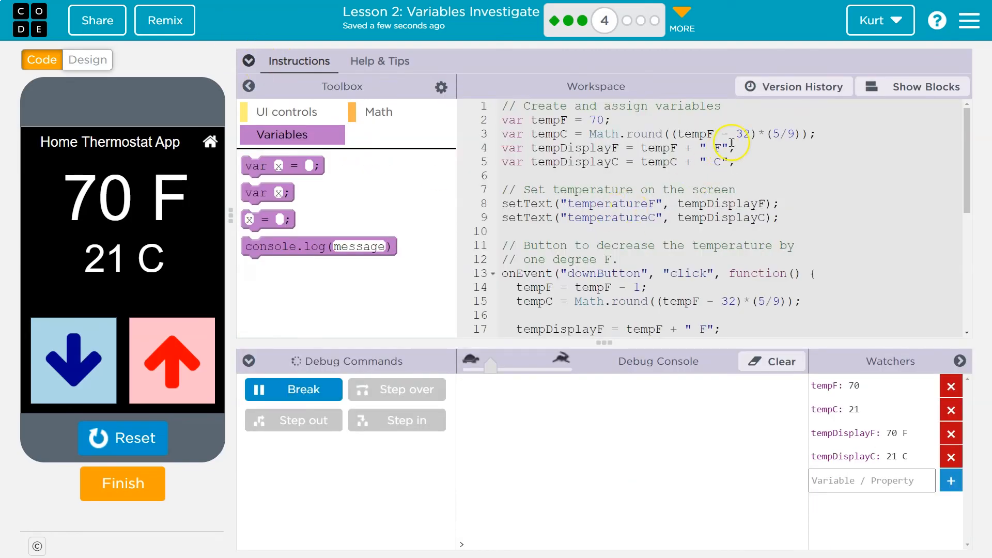
Remove the space before F on line 4 and rerun so the label reads 70F.
click(711, 148)
key(BackSpace)
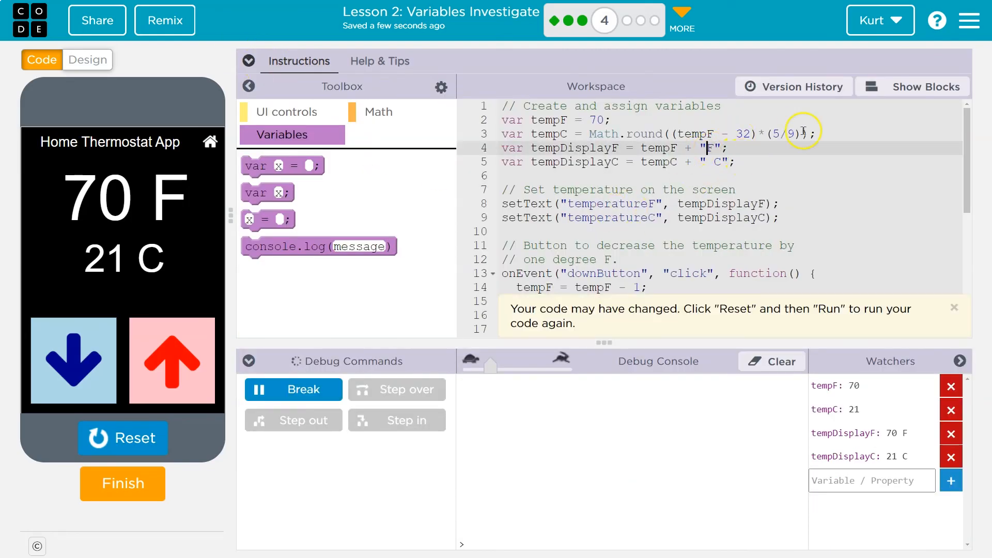
click(99, 436)
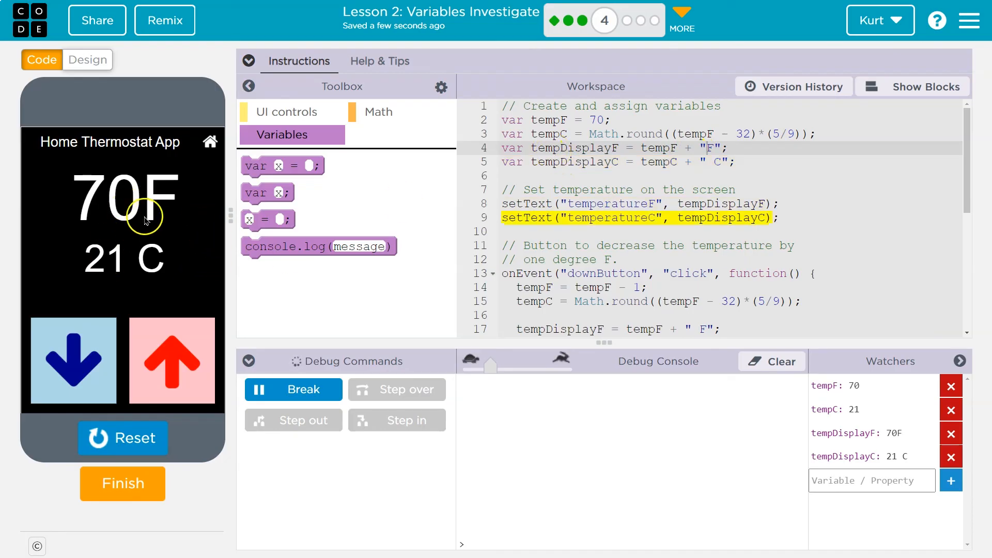
Reopen the instructions, reset the app and mark the lesson finished.
click(248, 61)
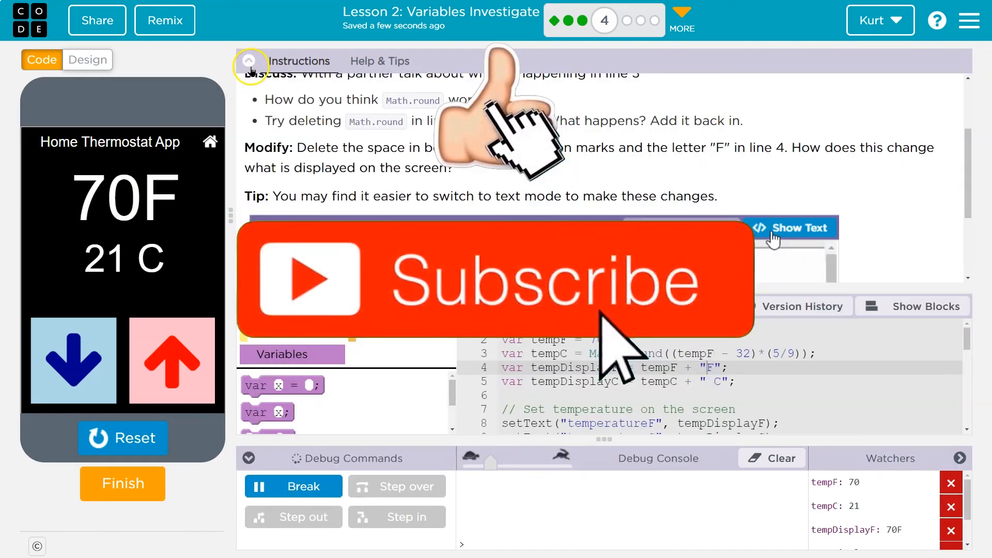
scroll(615, 189, down, 2)
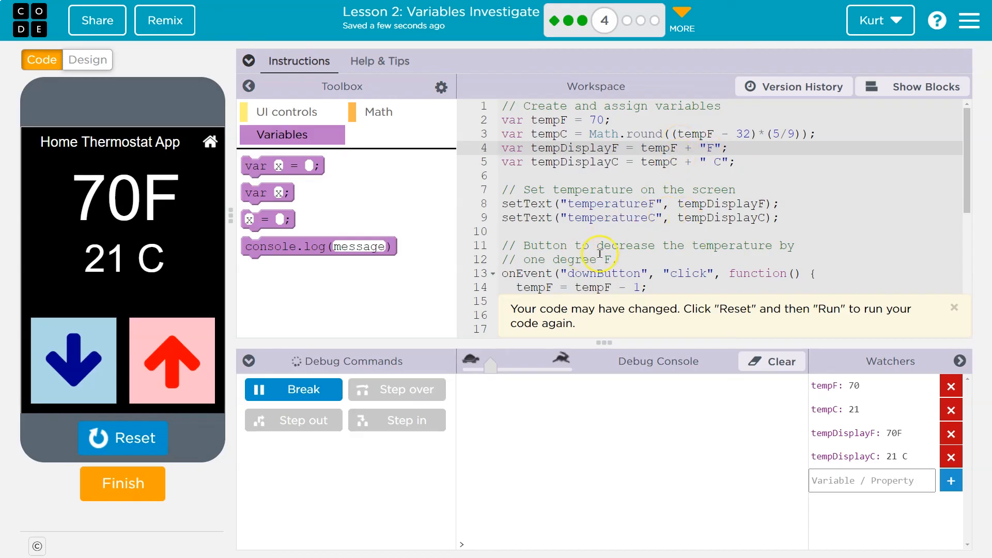
click(138, 439)
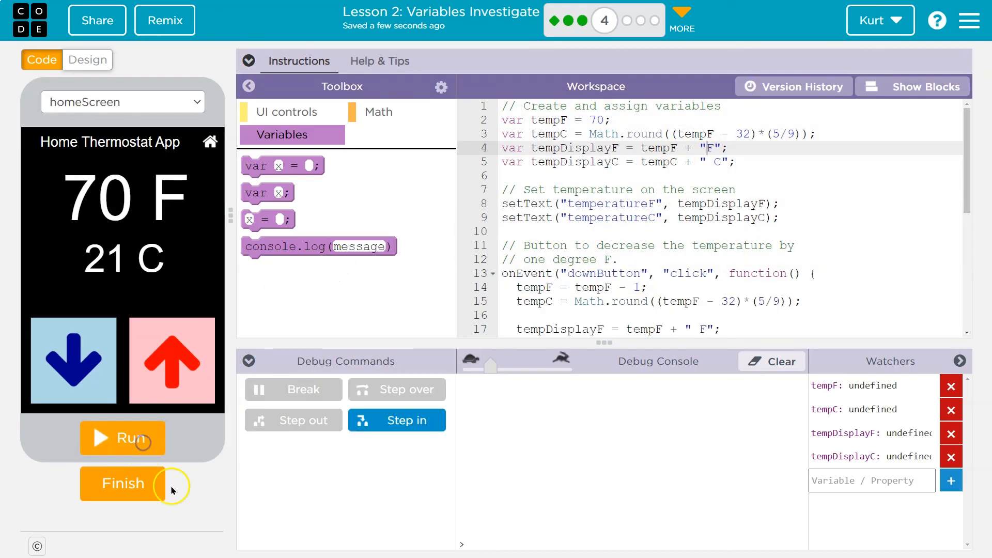
click(152, 488)
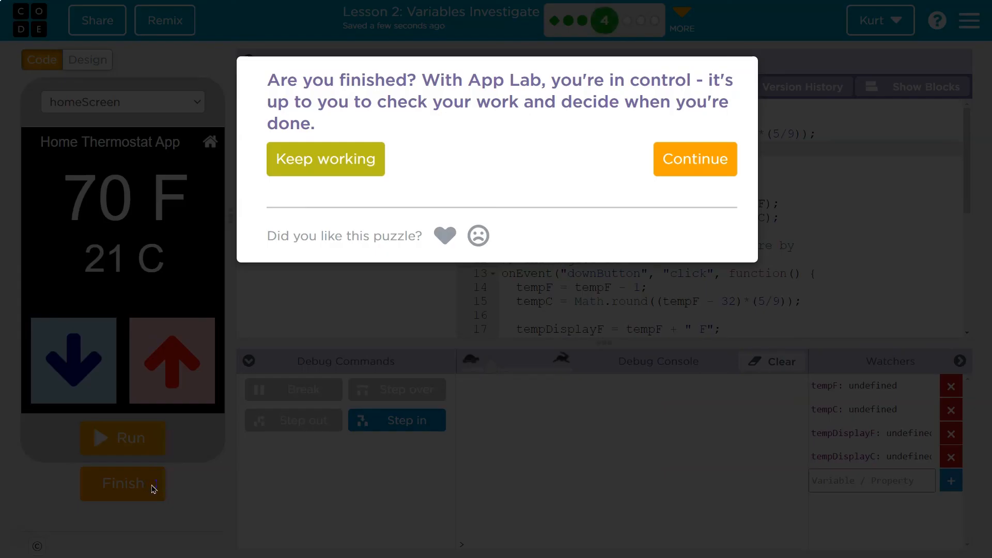